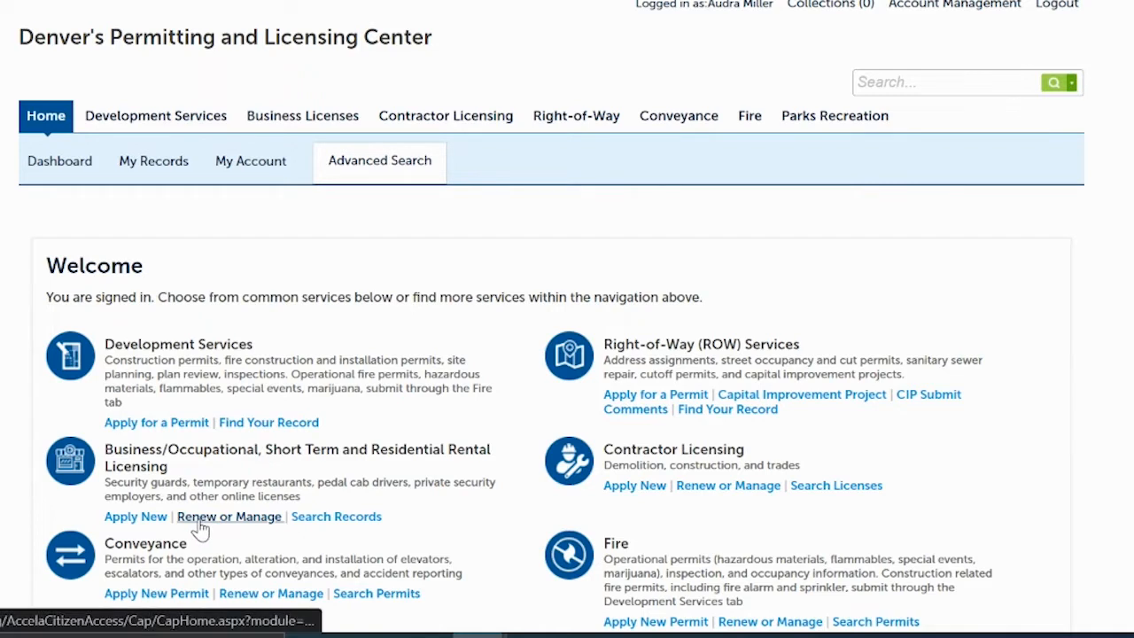
# - Go to My Records and expand the Business Licenses list to see the 12 licenses
pyautogui.click(150, 164)
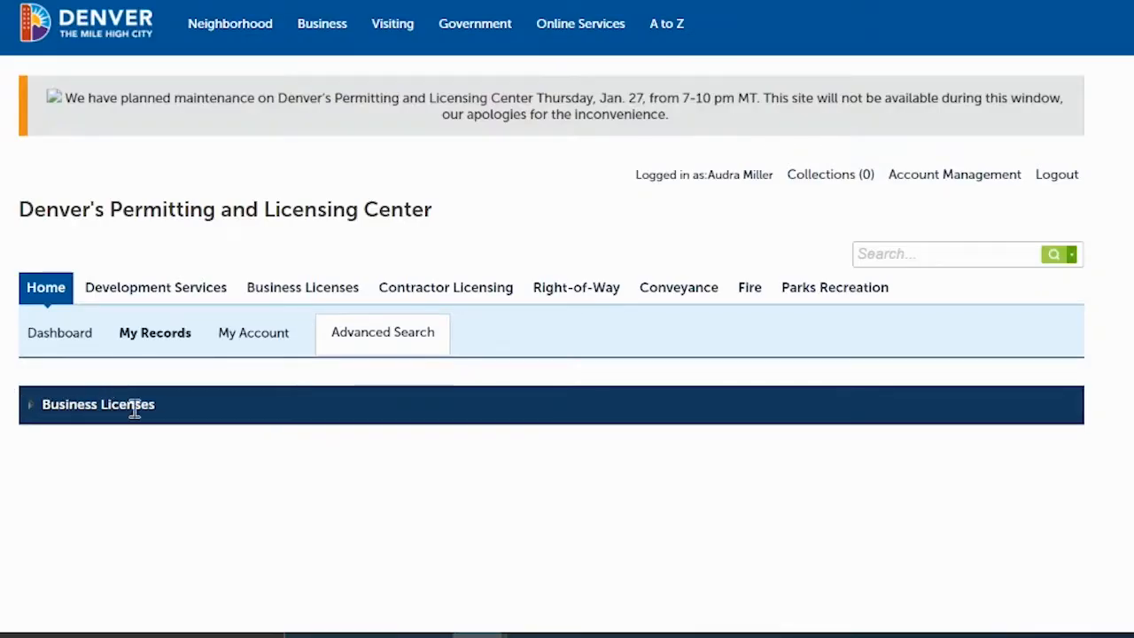
pyautogui.click(31, 409)
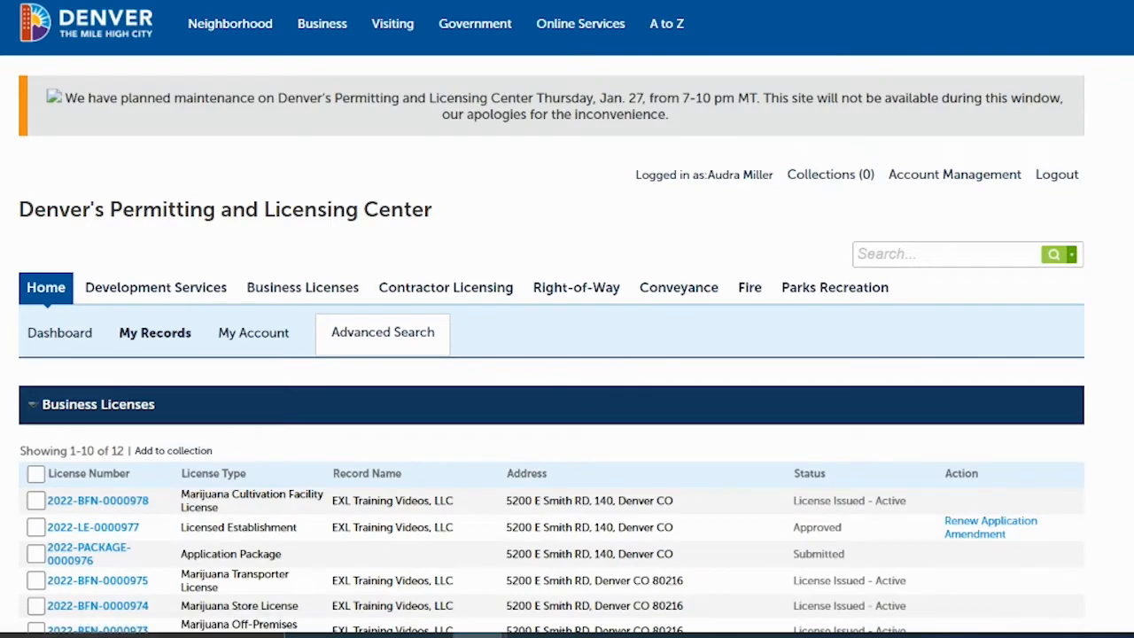
pyautogui.scroll(-4, 567, 319)
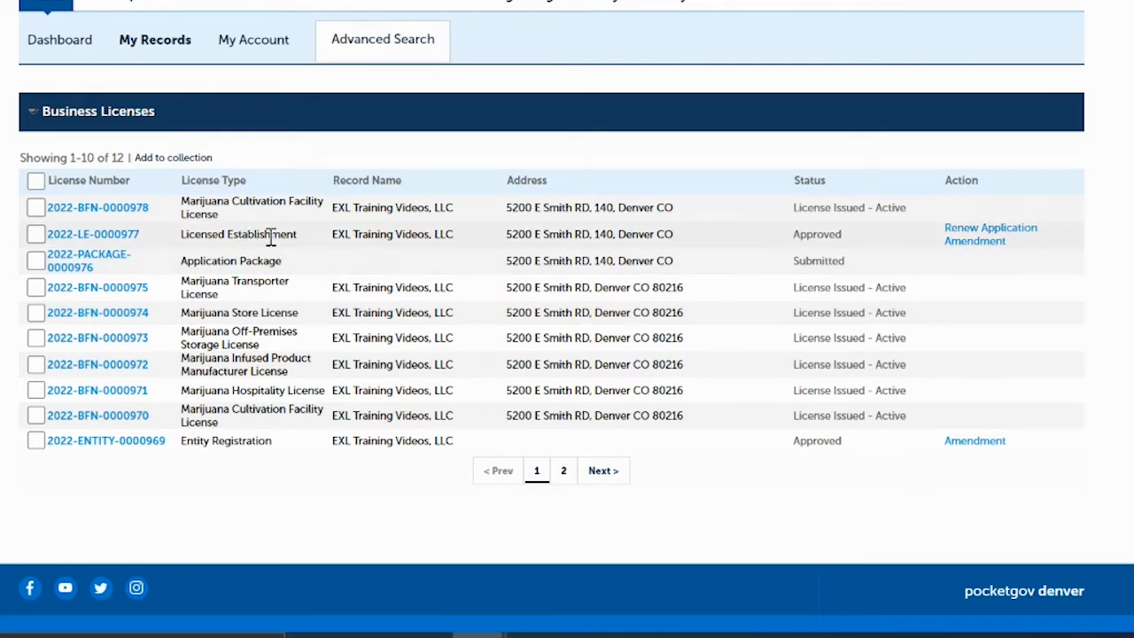
# - View the Licensed Establishment record on page 2 (Approved, expires 07/28/2022), then return to the list
pyautogui.click(566, 473)
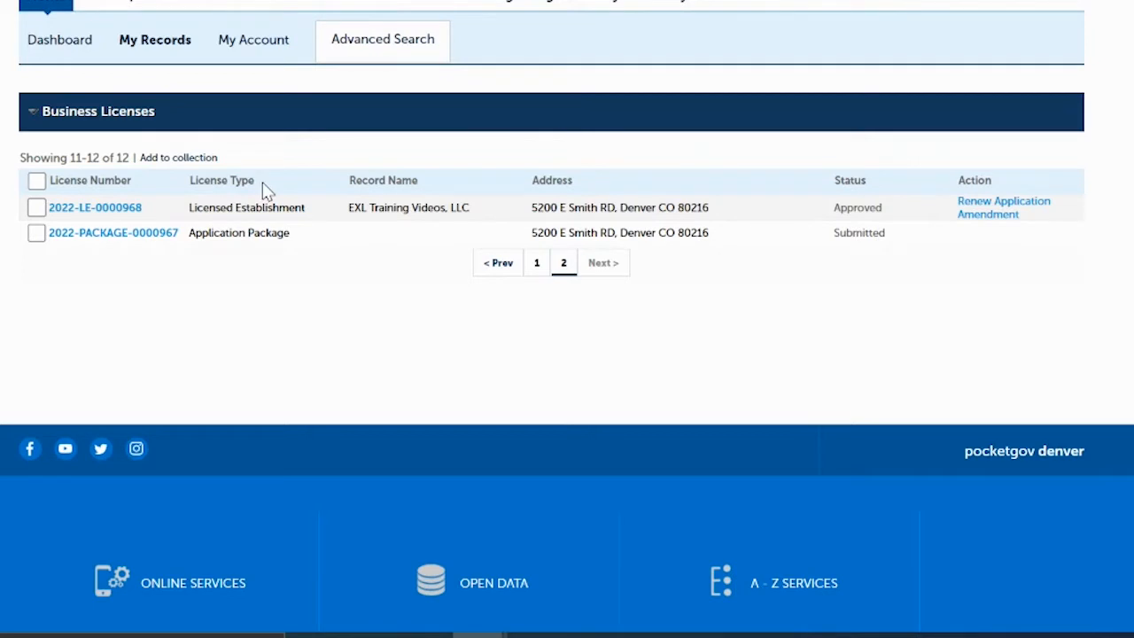
pyautogui.click(95, 213)
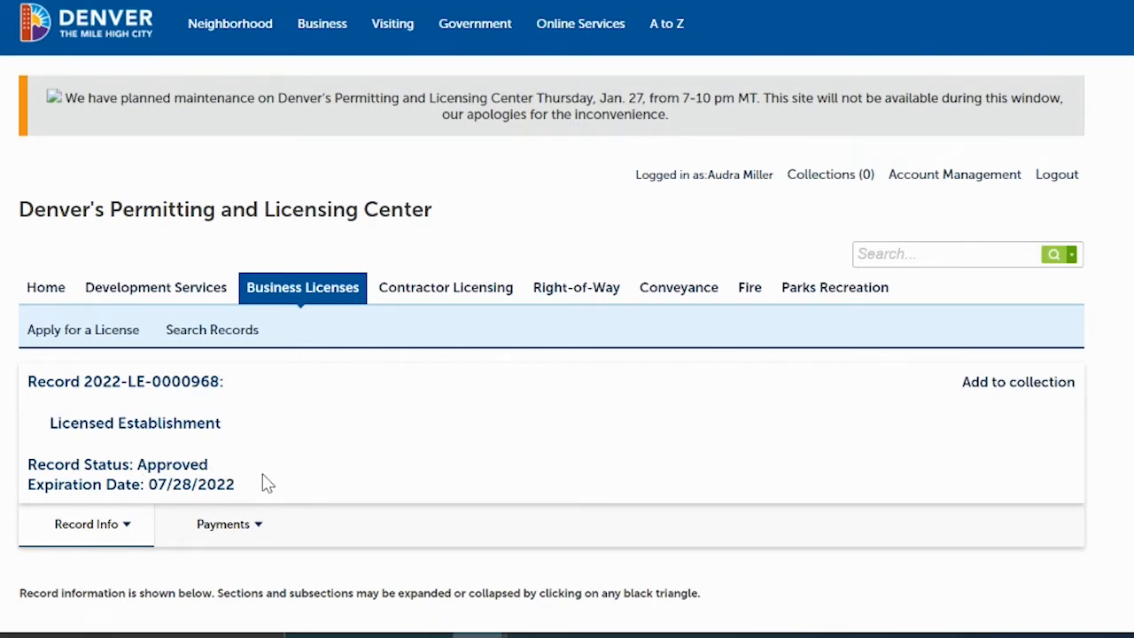
pyautogui.click(299, 292)
# - Show page 2 of the license table with records 11–12
pyautogui.scroll(-3, 295, 284)
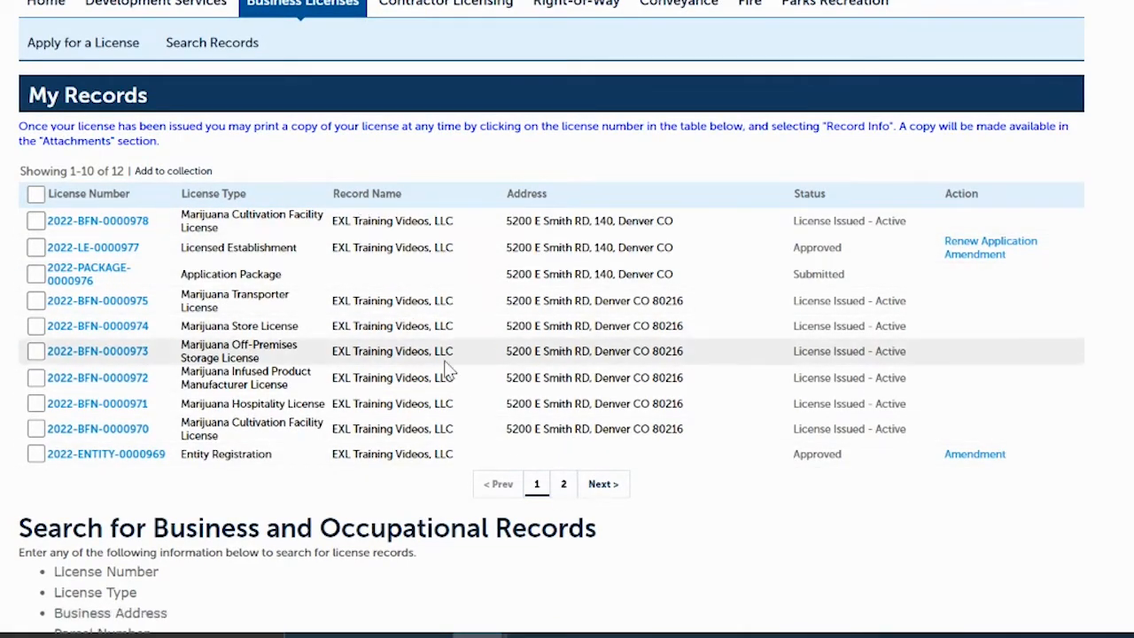
pyautogui.click(564, 485)
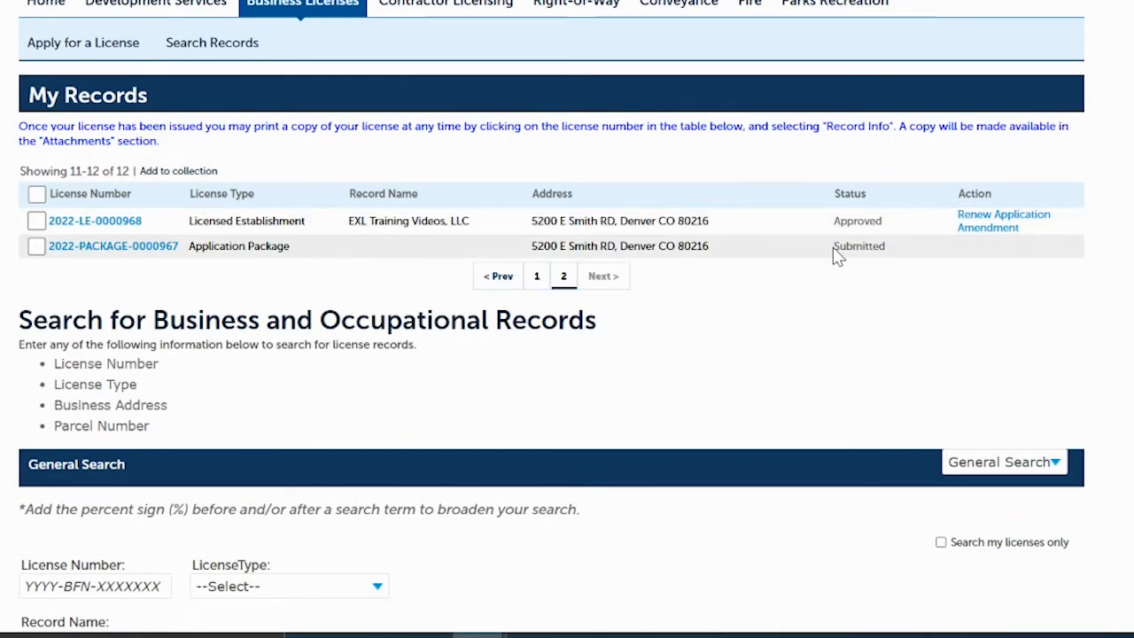
# - Choose Renew Application for the Licensed Establishment and get started past the four-step introduction
pyautogui.click(975, 217)
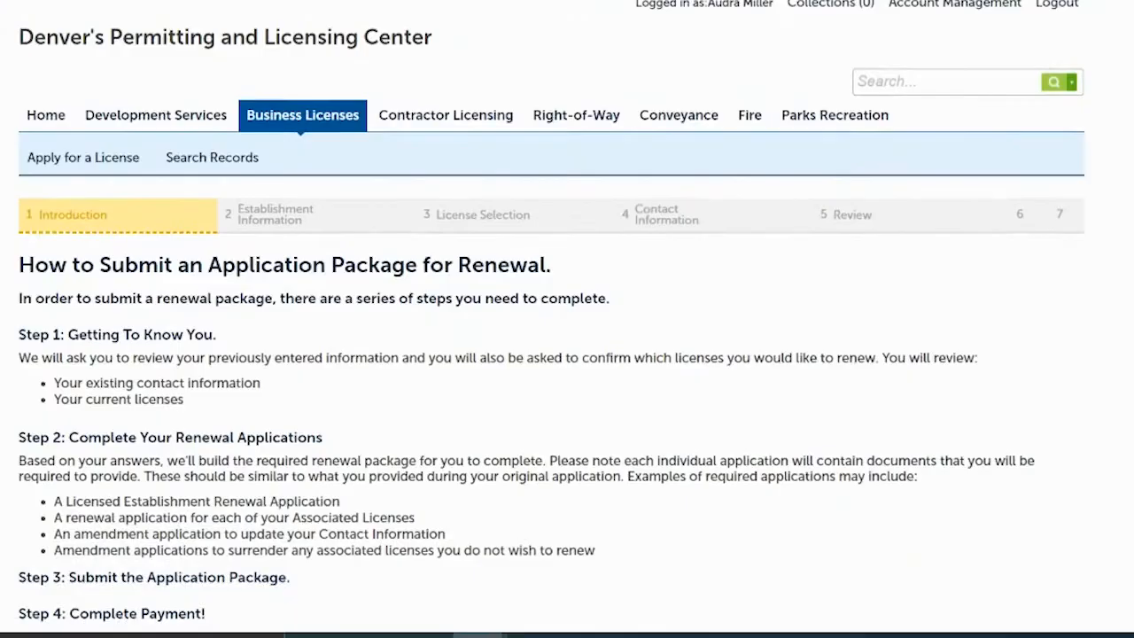
pyautogui.scroll(-3, 551, 355)
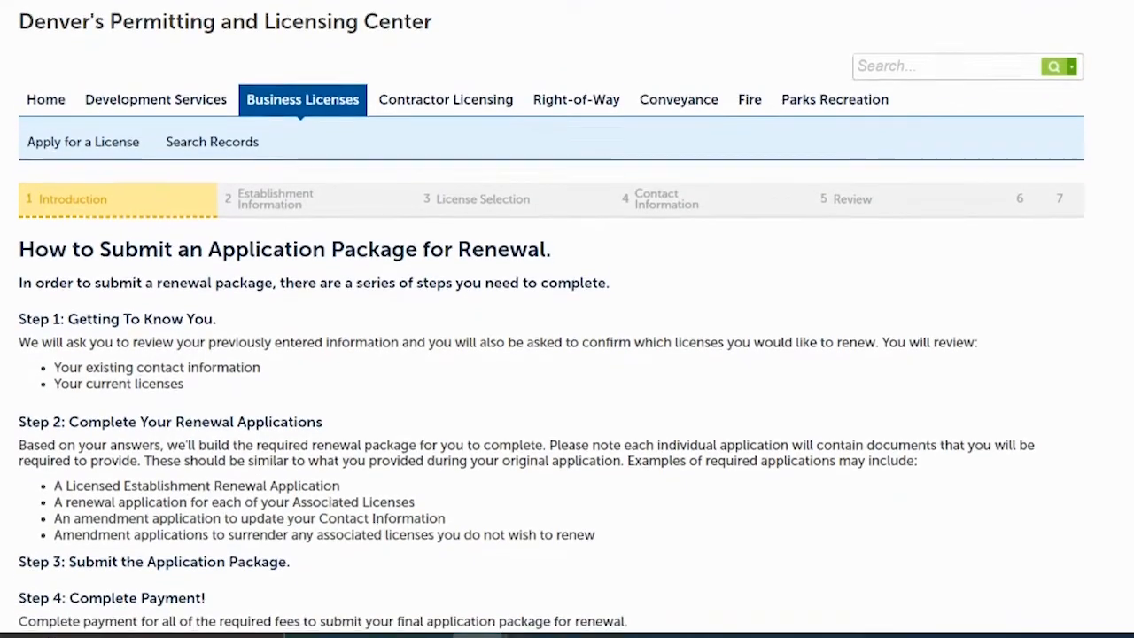
pyautogui.scroll(-2, 551, 319)
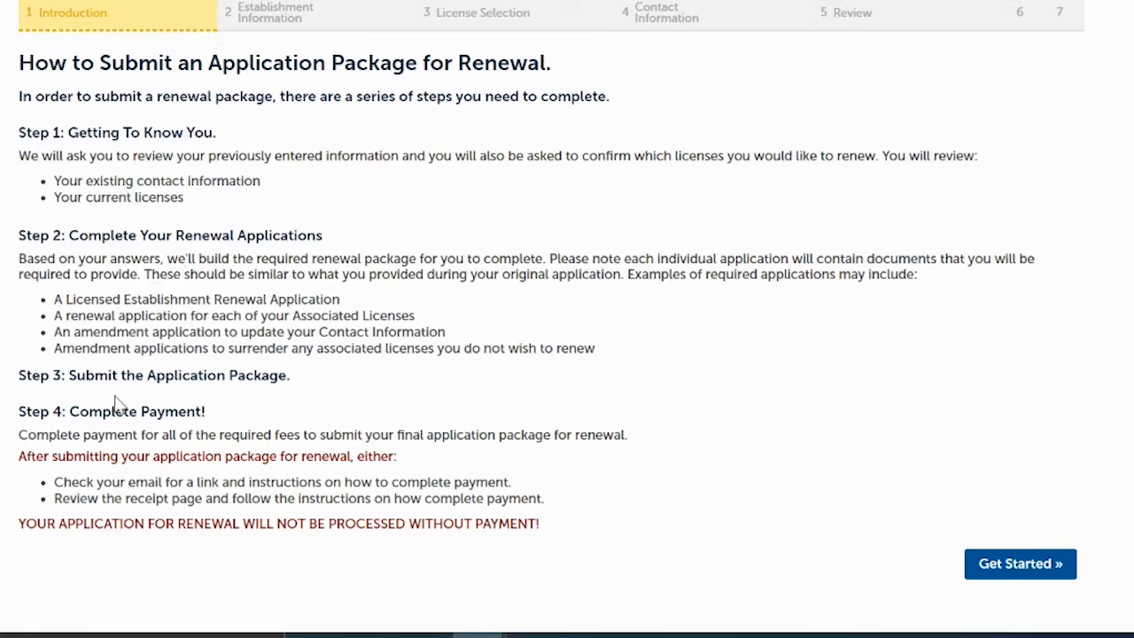
pyautogui.click(1014, 565)
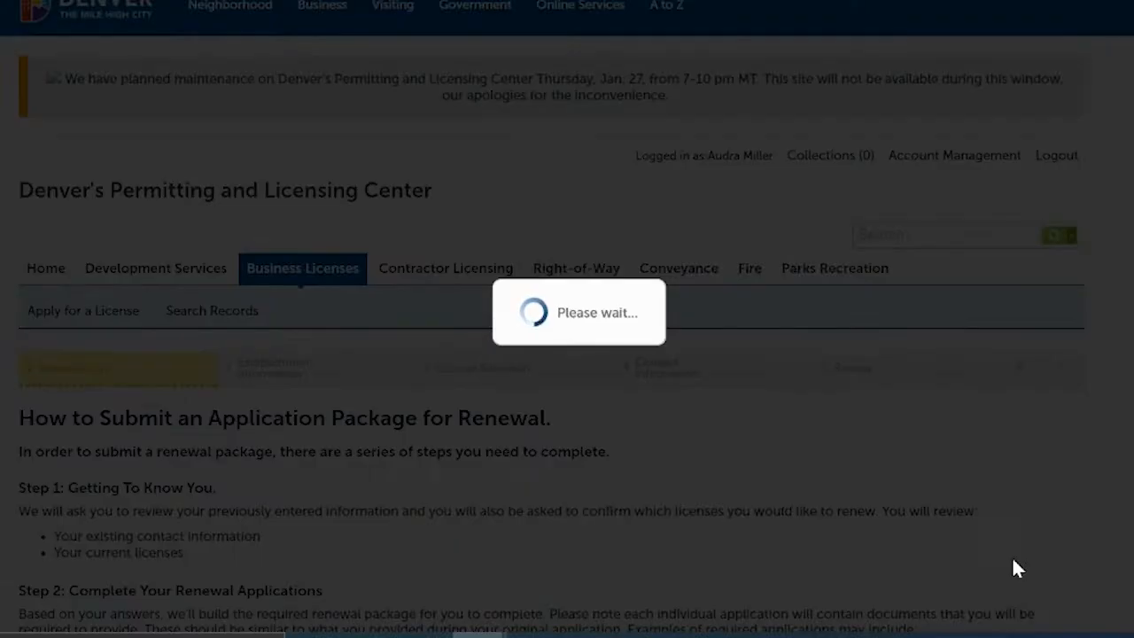
# - Continue with all seven licenses selected for renewal
pyautogui.scroll(-3, 550, 354)
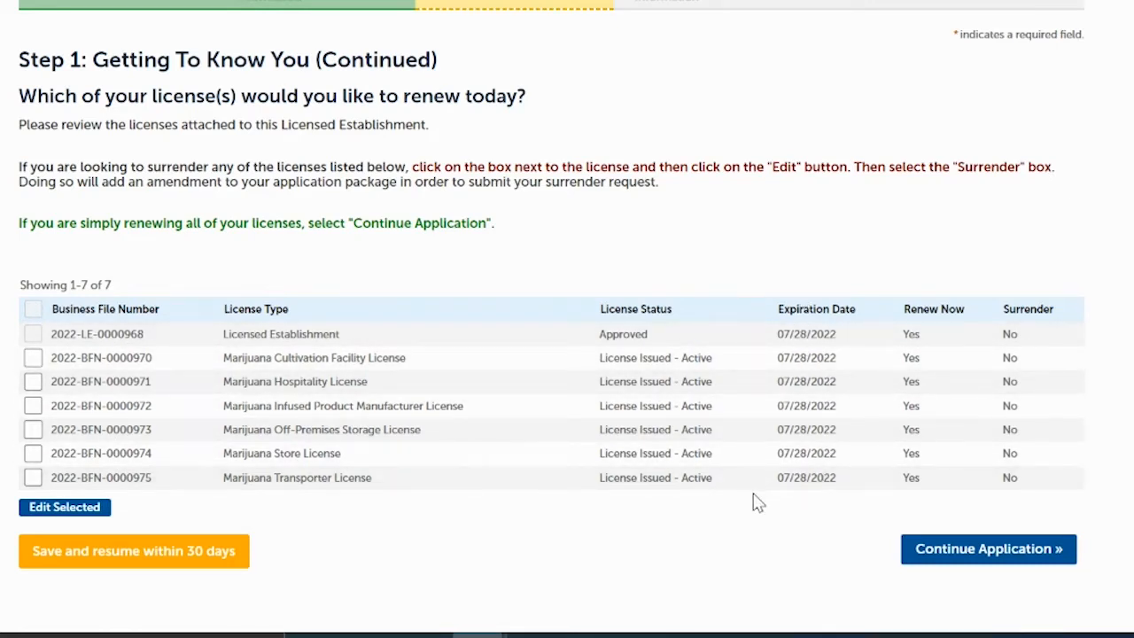
pyautogui.click(963, 557)
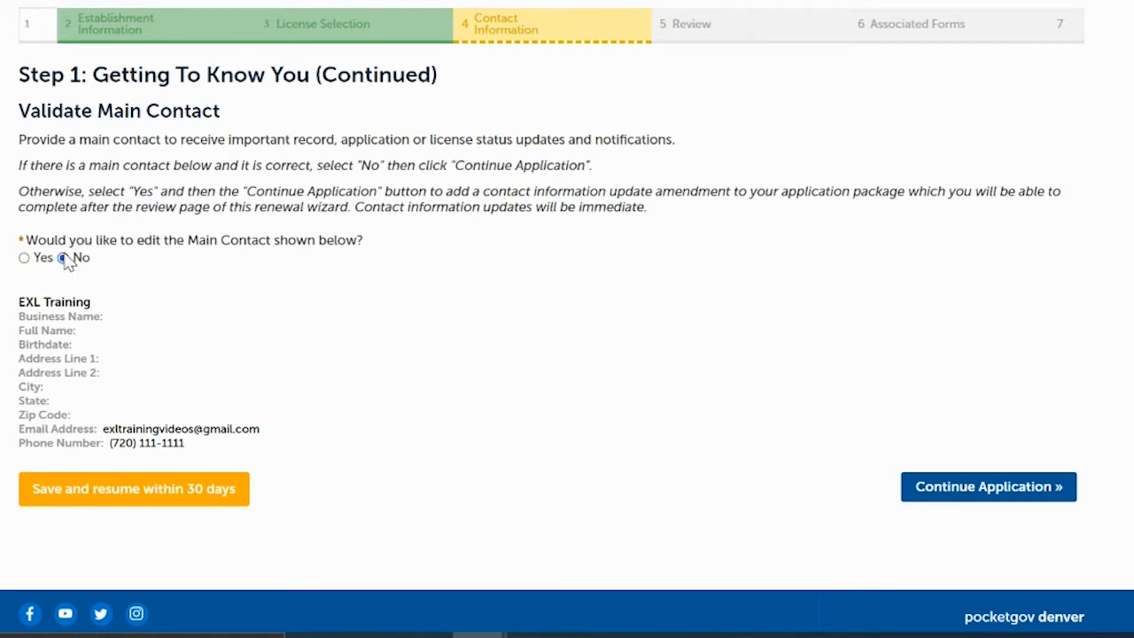
# - Confirm the main contact and mailing address need no changes
pyautogui.click(990, 493)
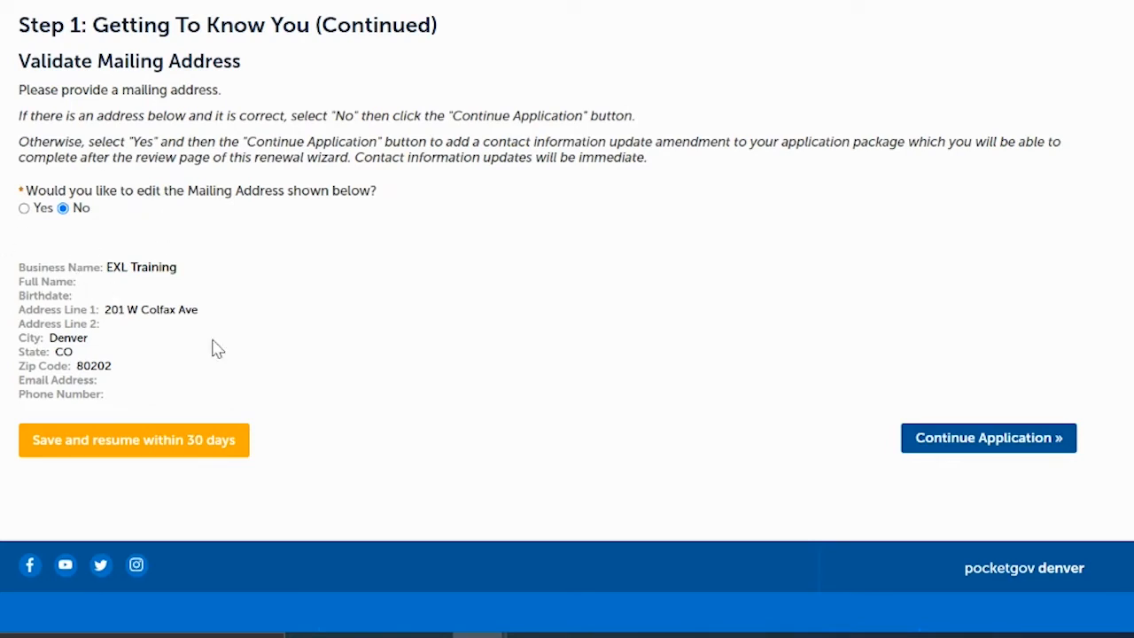
pyautogui.click(943, 448)
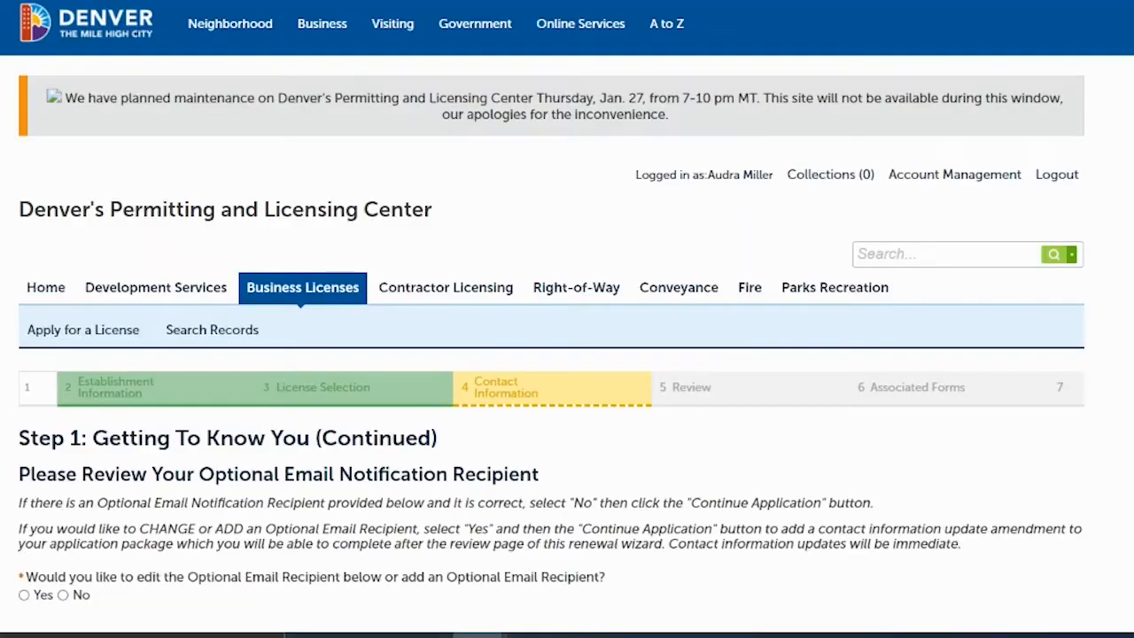
pyautogui.scroll(-3, 662, 354)
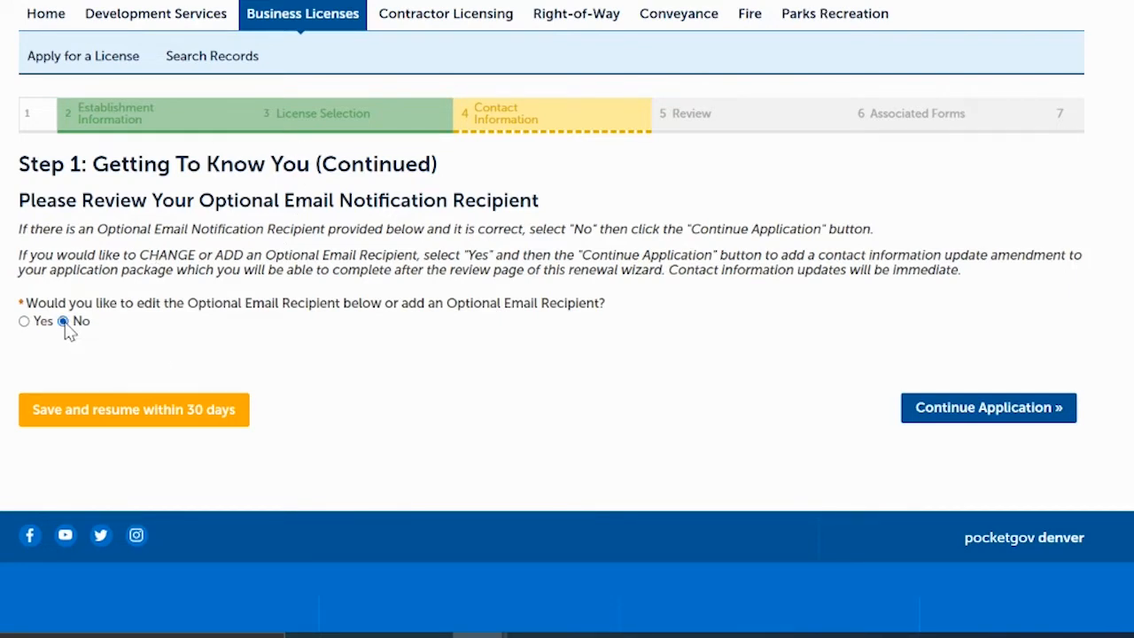
pyautogui.click(952, 412)
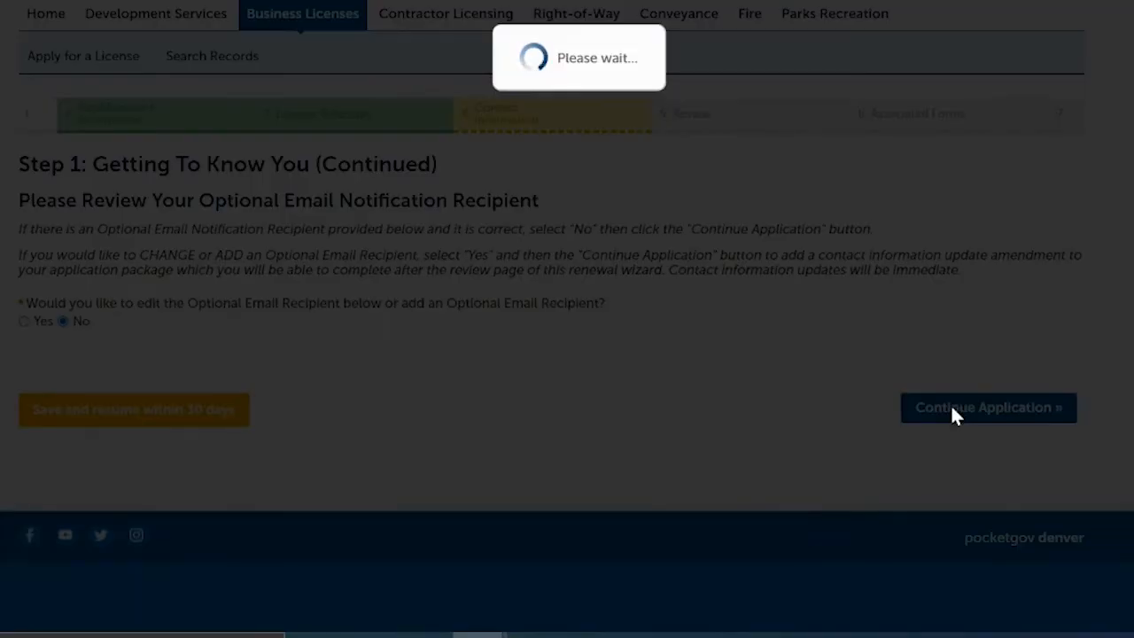
pyautogui.scroll(-3, 551, 354)
pyautogui.scroll(-2, 551, 354)
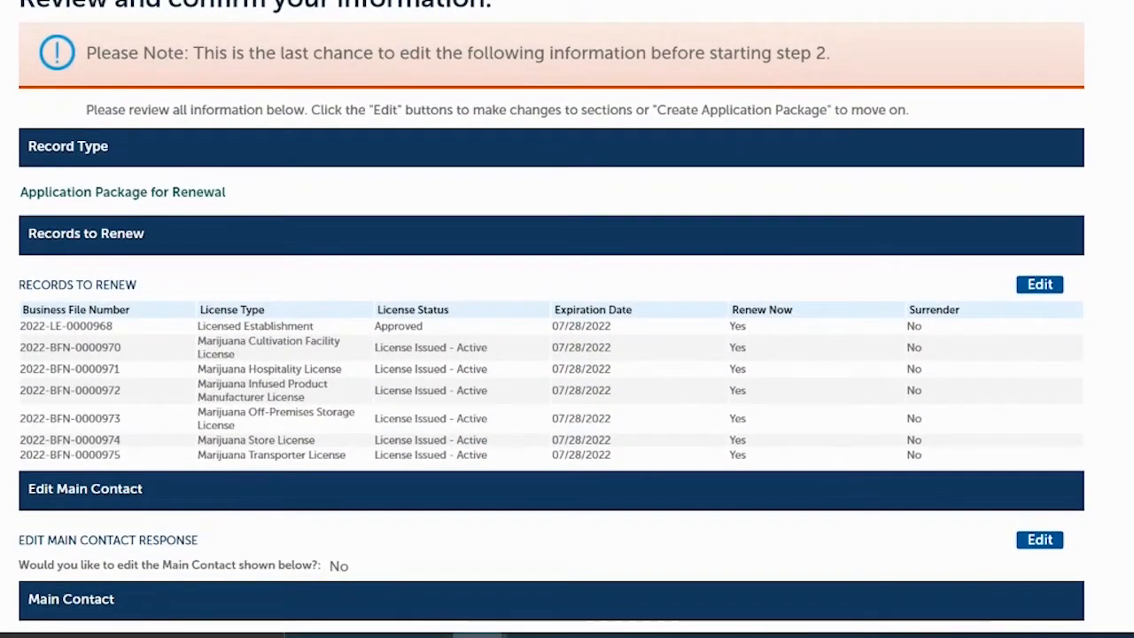
pyautogui.scroll(-1, 551, 354)
pyautogui.scroll(-2, 551, 354)
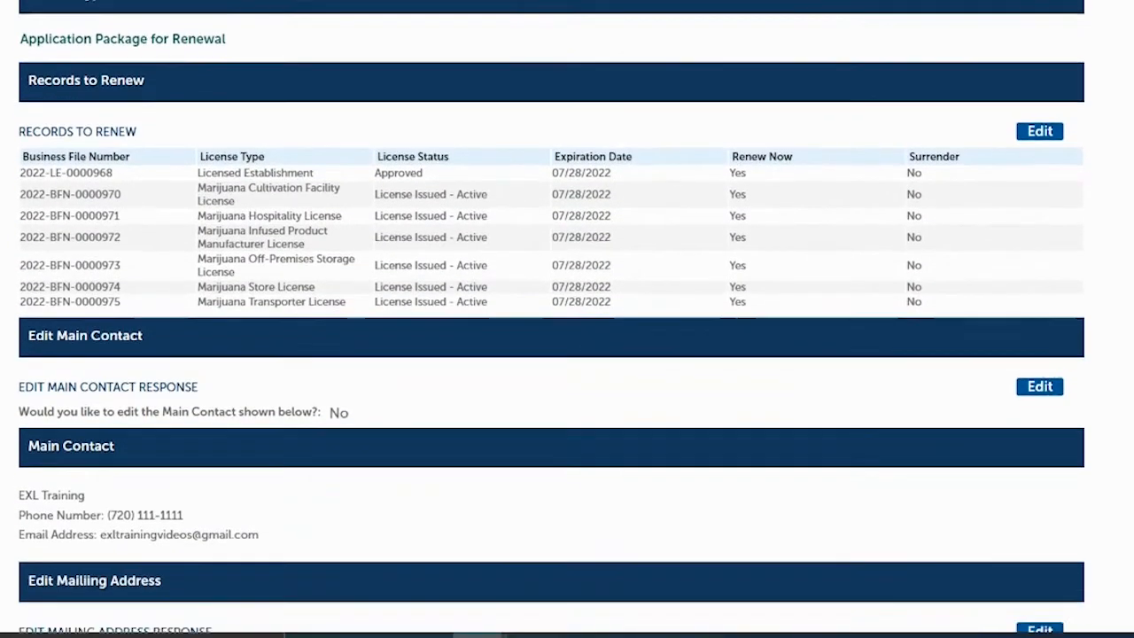
pyautogui.scroll(-1, 551, 355)
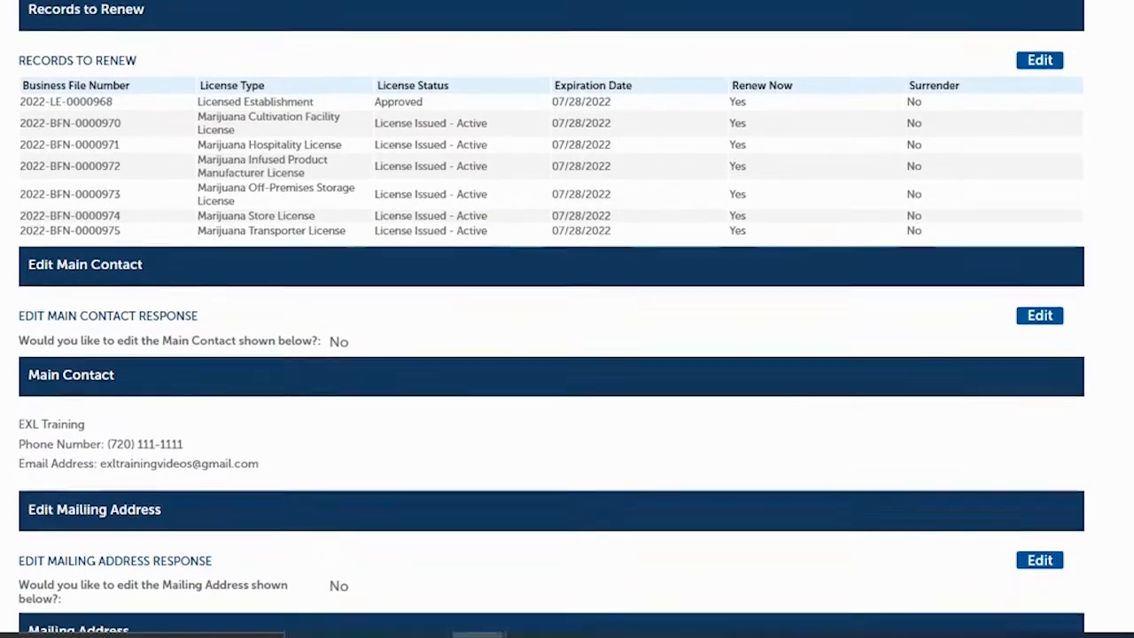
pyautogui.scroll(-3, 551, 355)
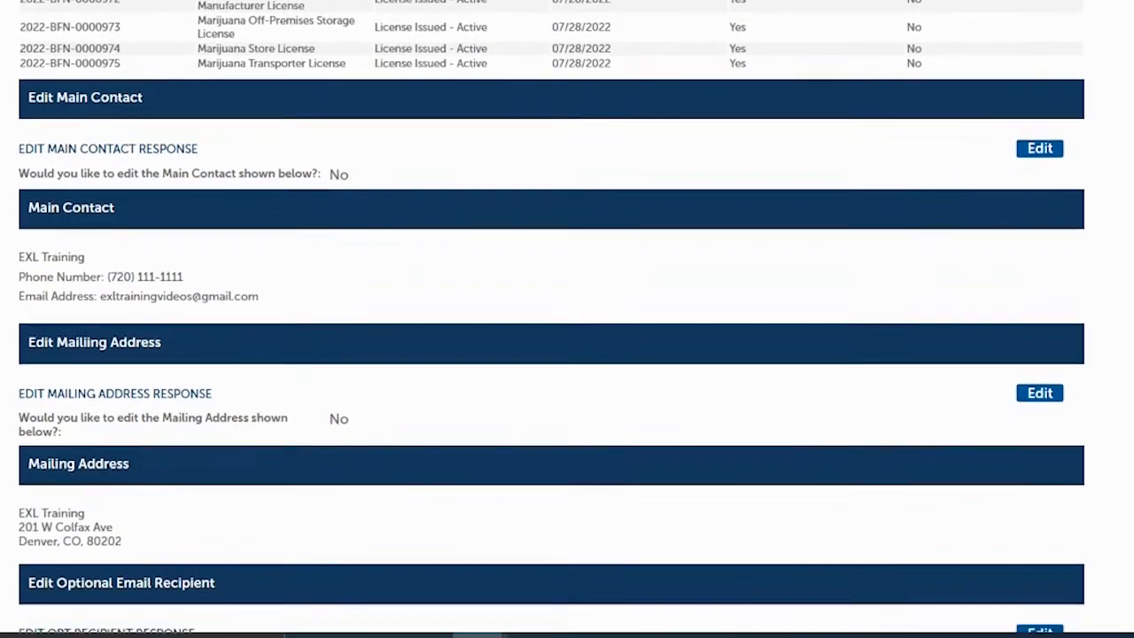
pyautogui.scroll(5, 1088, 370)
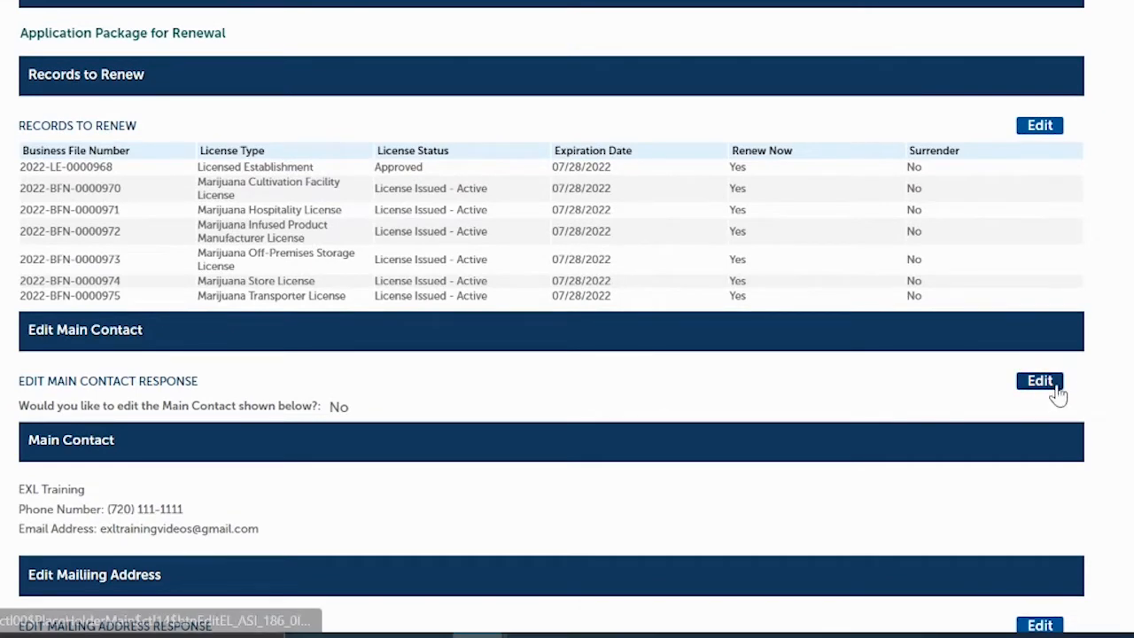
pyautogui.scroll(-5, 551, 354)
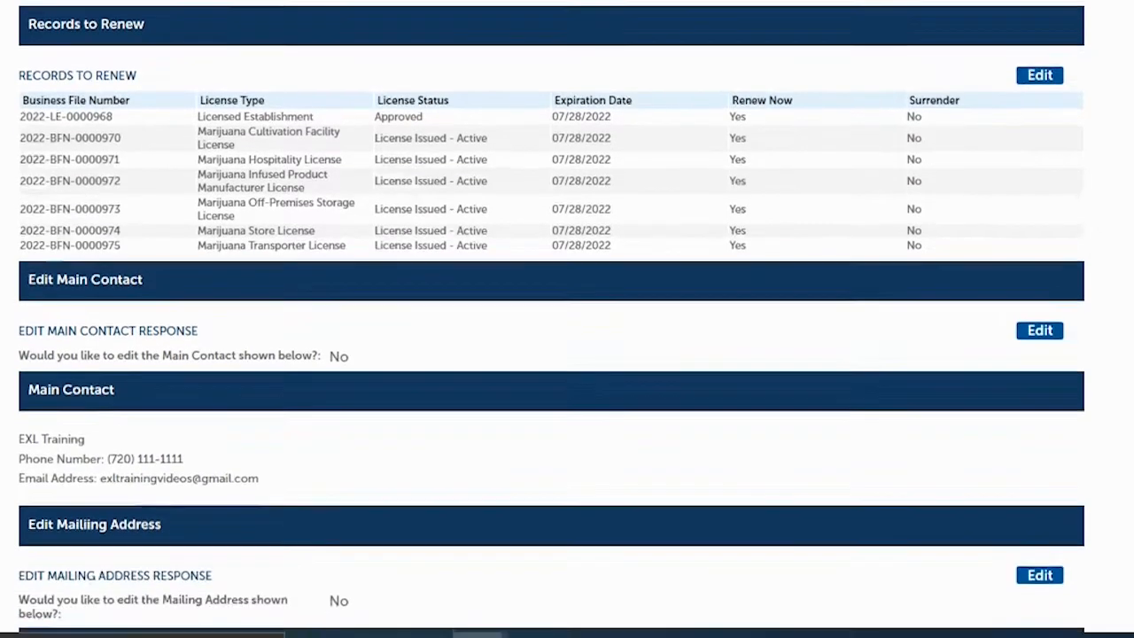
pyautogui.scroll(-5, 551, 354)
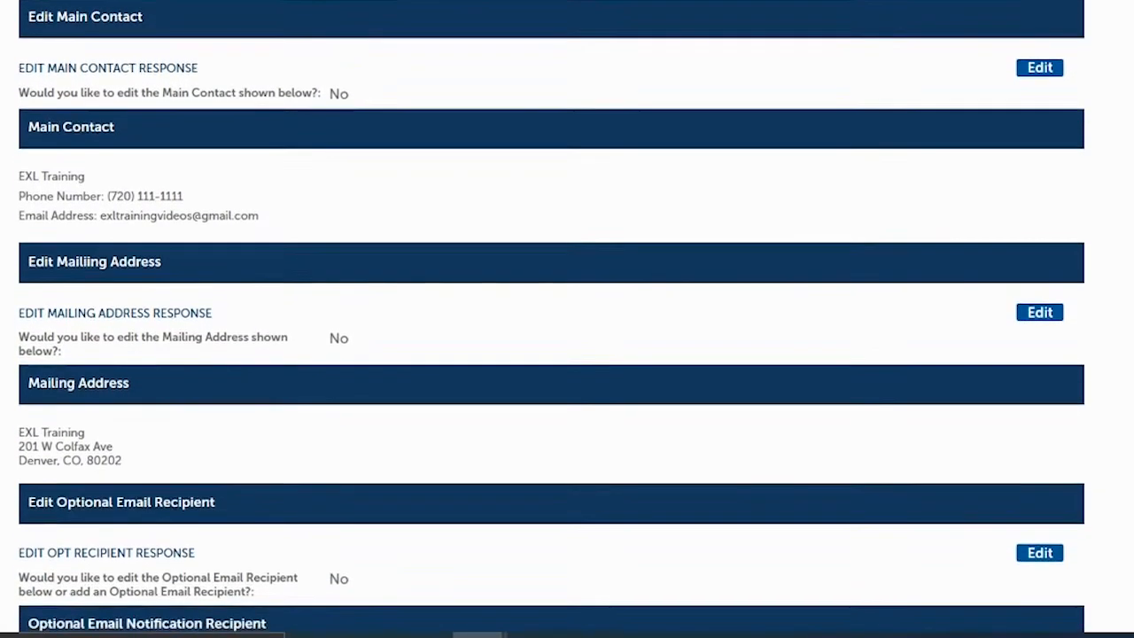
pyautogui.scroll(-6, 551, 354)
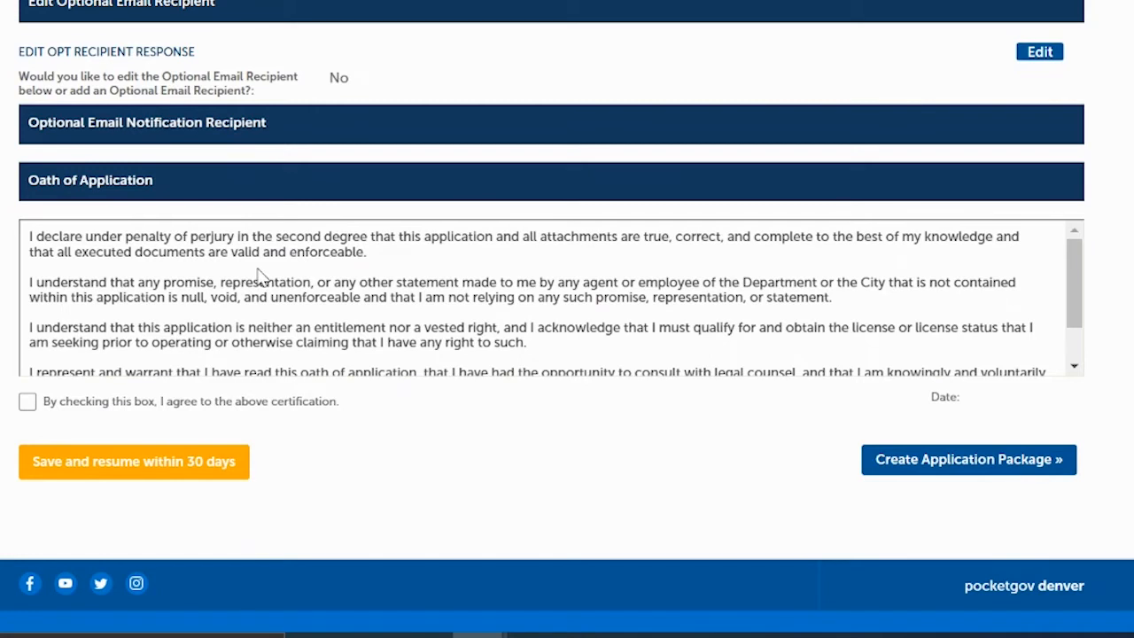
# - Tick the oath certification dated 07/28/2022 and generate the renewal application package
pyautogui.click(28, 404)
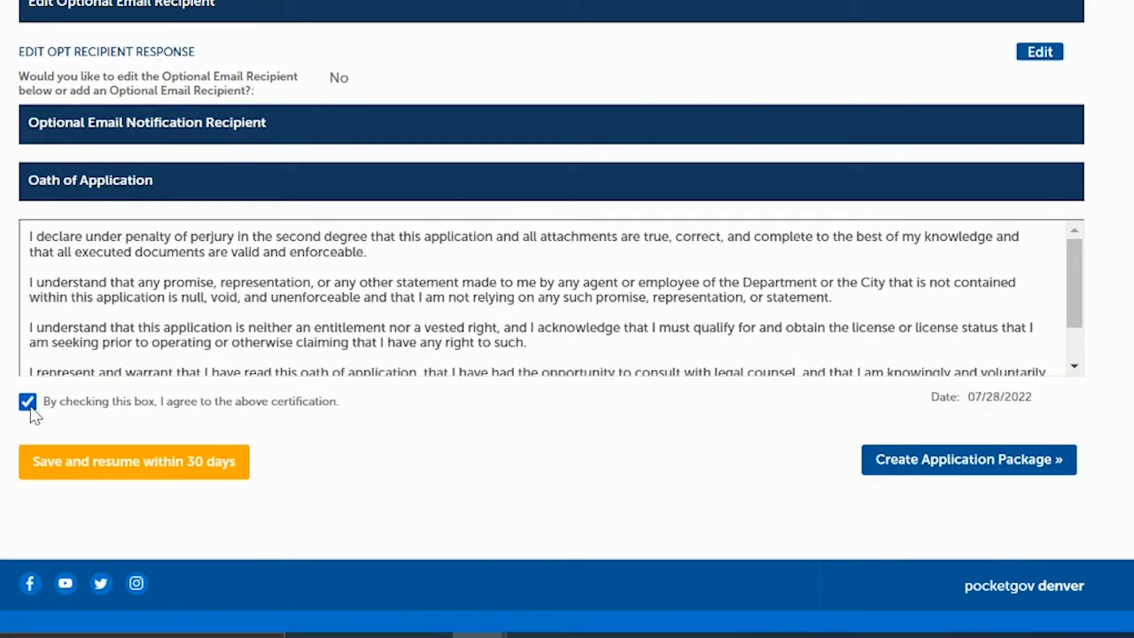
pyautogui.click(954, 468)
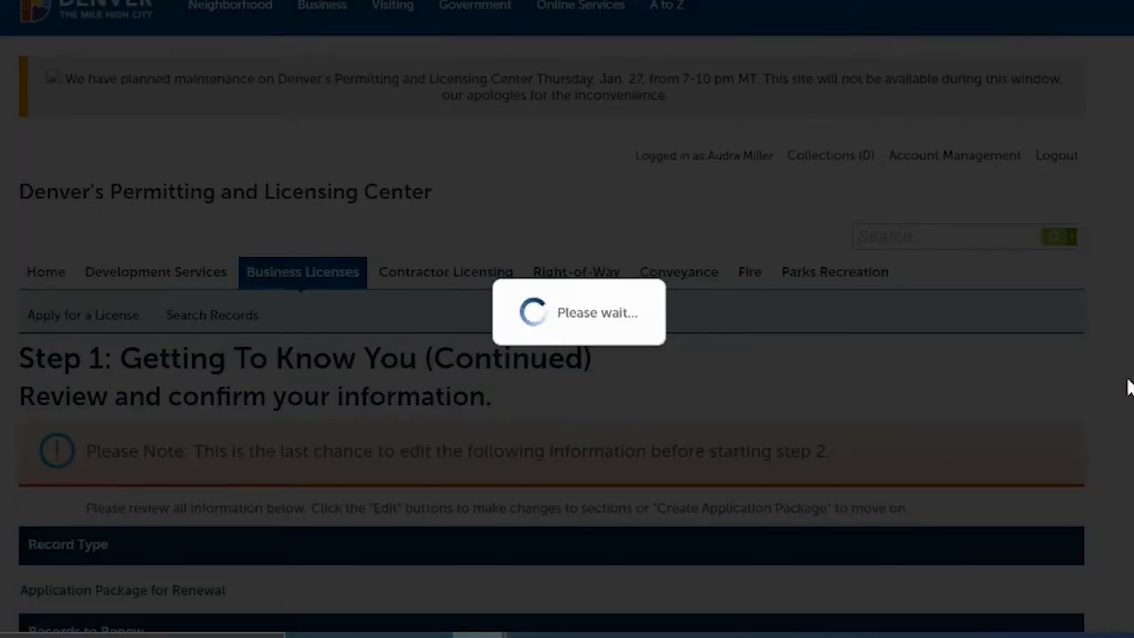
# - Review the seven listed renewal applications and start the Licensed Establishment Renewal
pyautogui.scroll(-1, 1128, 387)
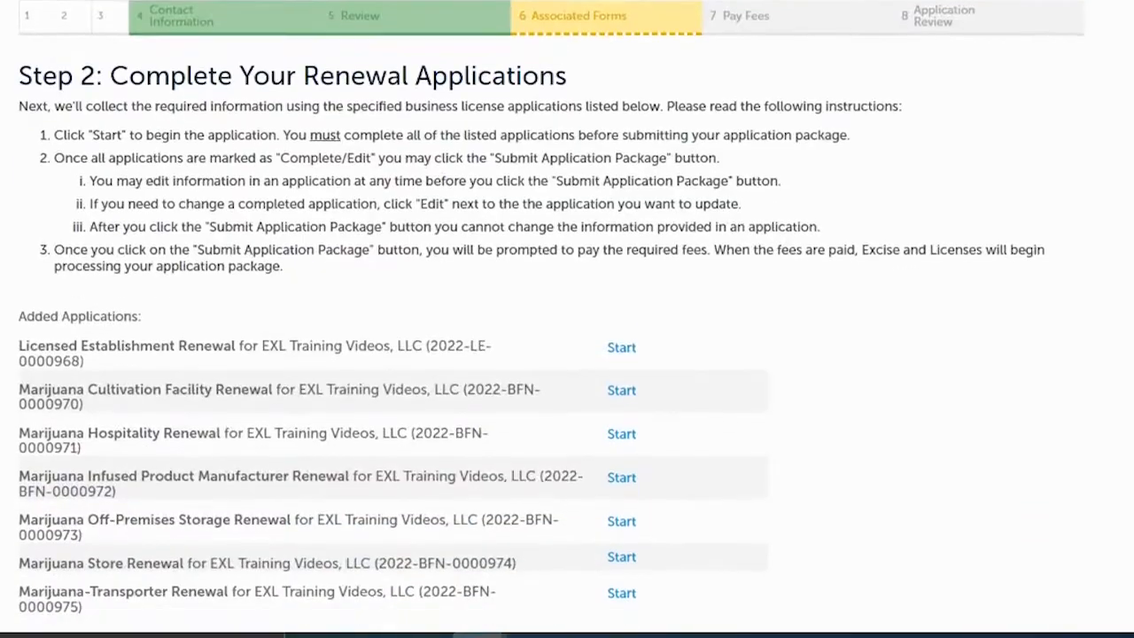
pyautogui.scroll(2, 1127, 388)
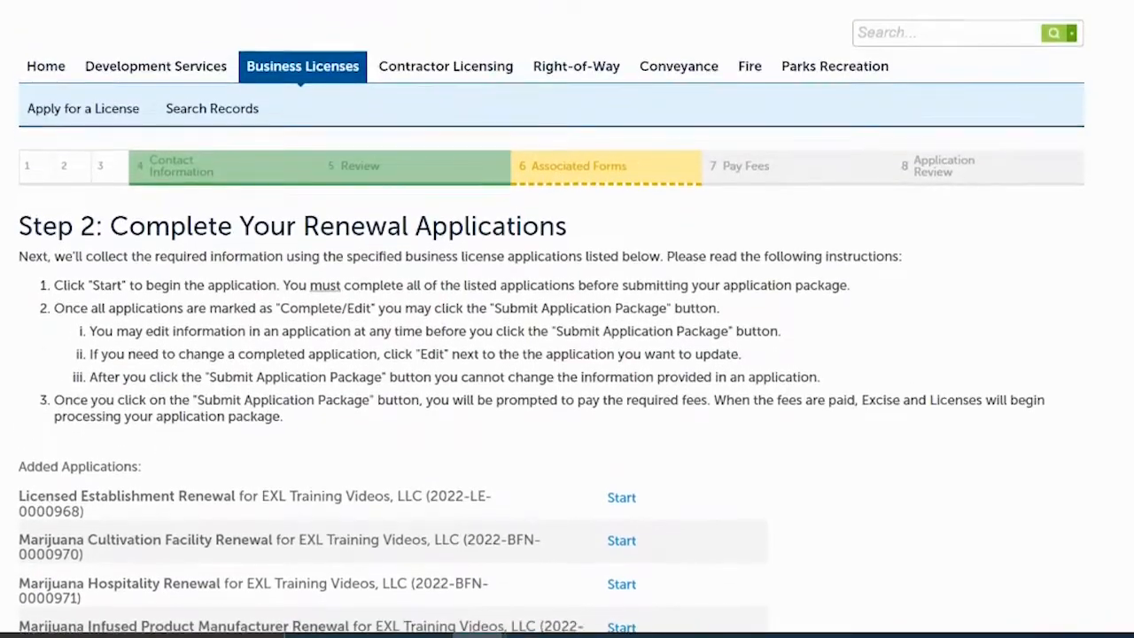
pyautogui.scroll(-2, 1128, 387)
pyautogui.scroll(-1, 550, 316)
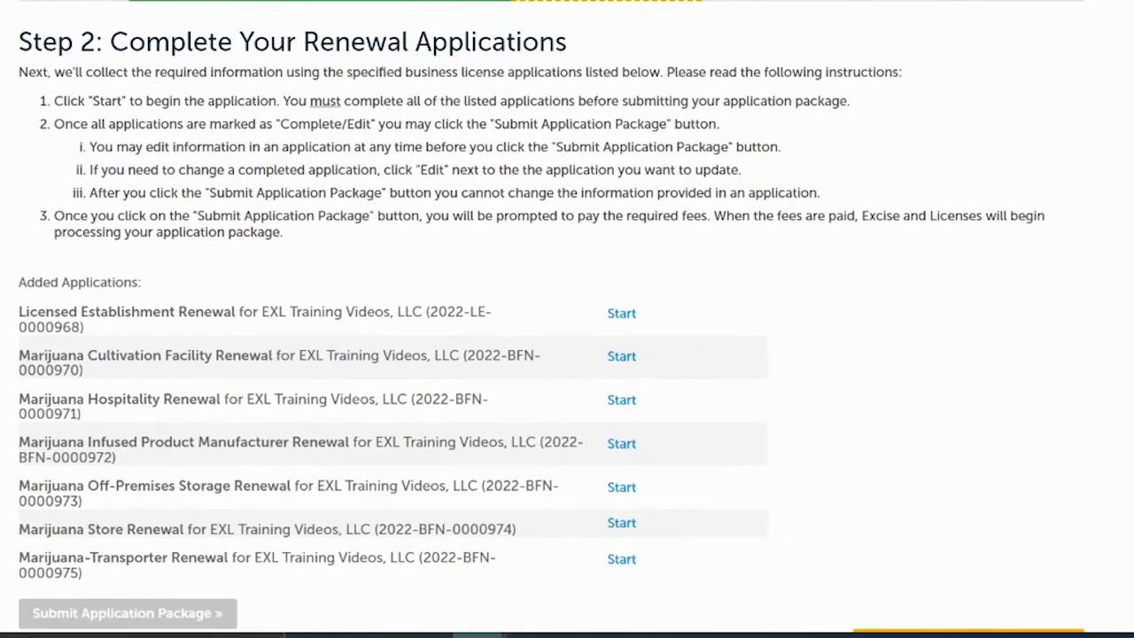
pyautogui.scroll(-2, 551, 317)
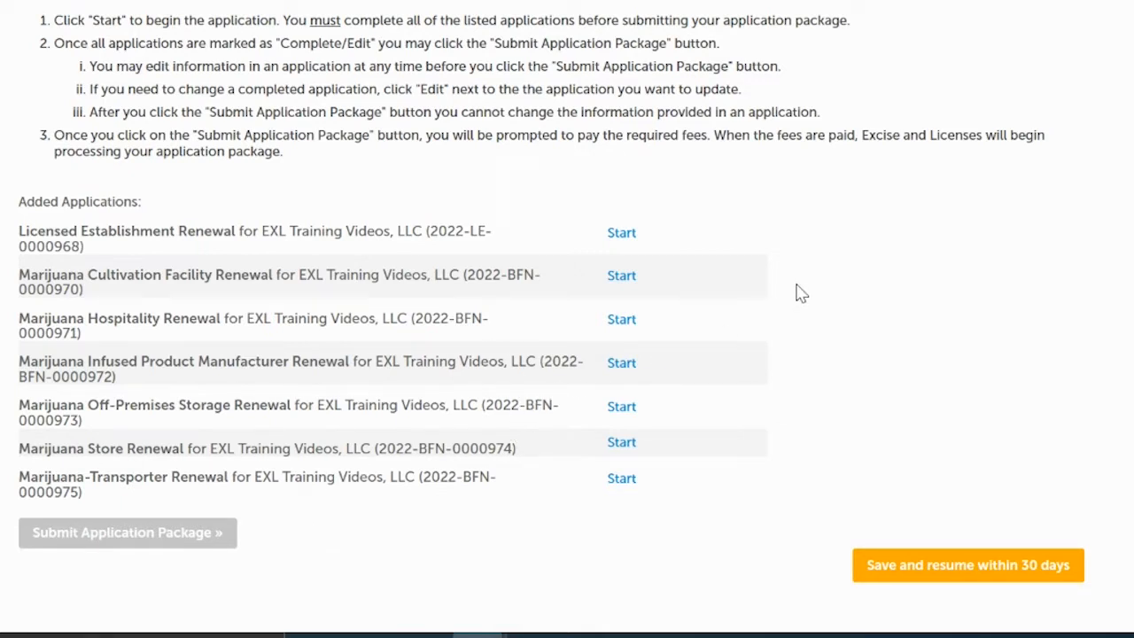
pyautogui.click(622, 235)
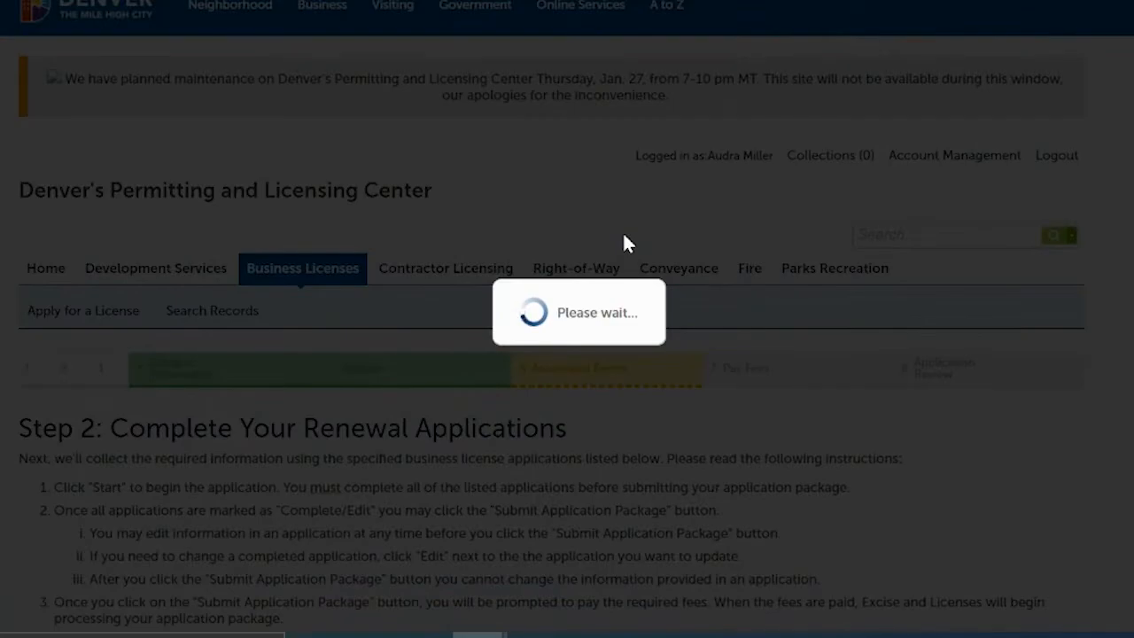
pyautogui.scroll(-3, 567, 318)
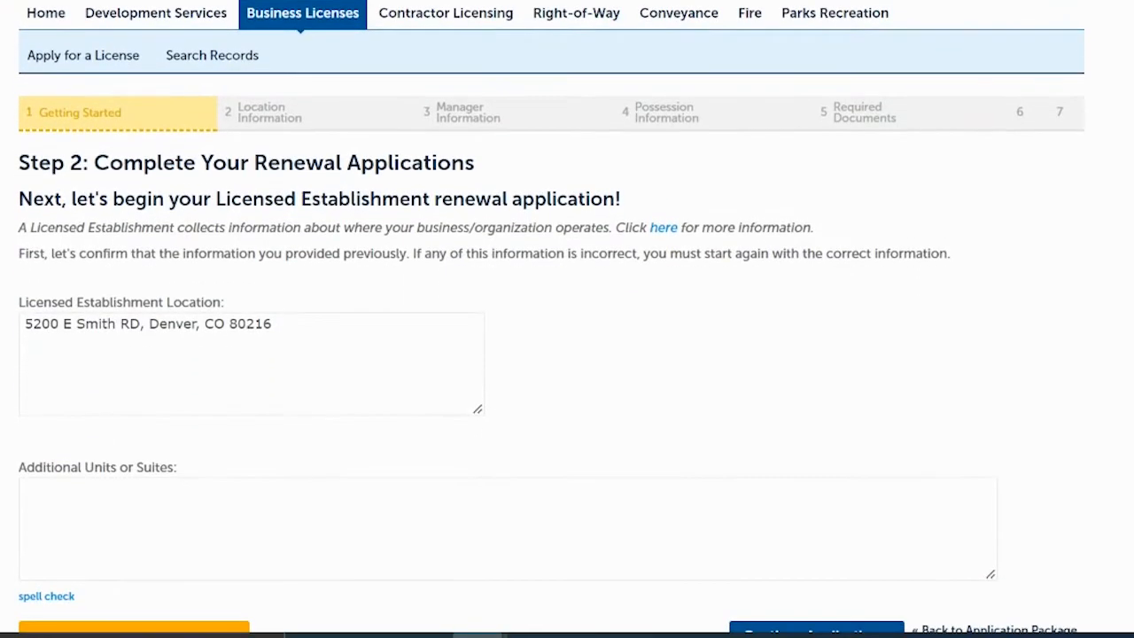
pyautogui.scroll(-1, 567, 319)
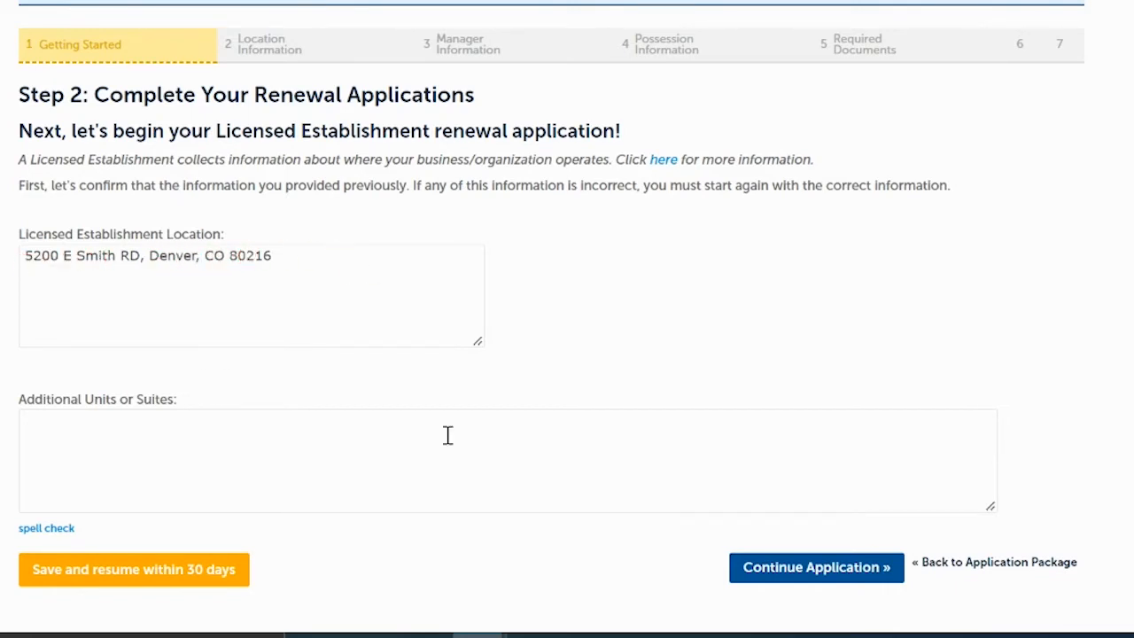
pyautogui.click(798, 568)
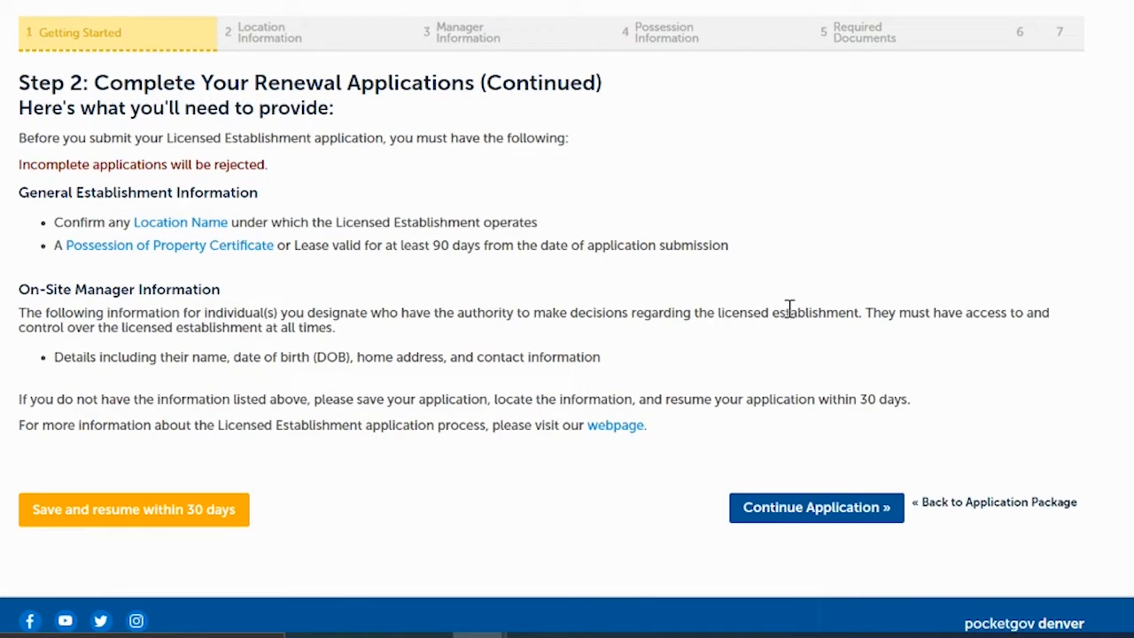
# - Move past the required location and on-site manager information list to Location Information
pyautogui.click(822, 512)
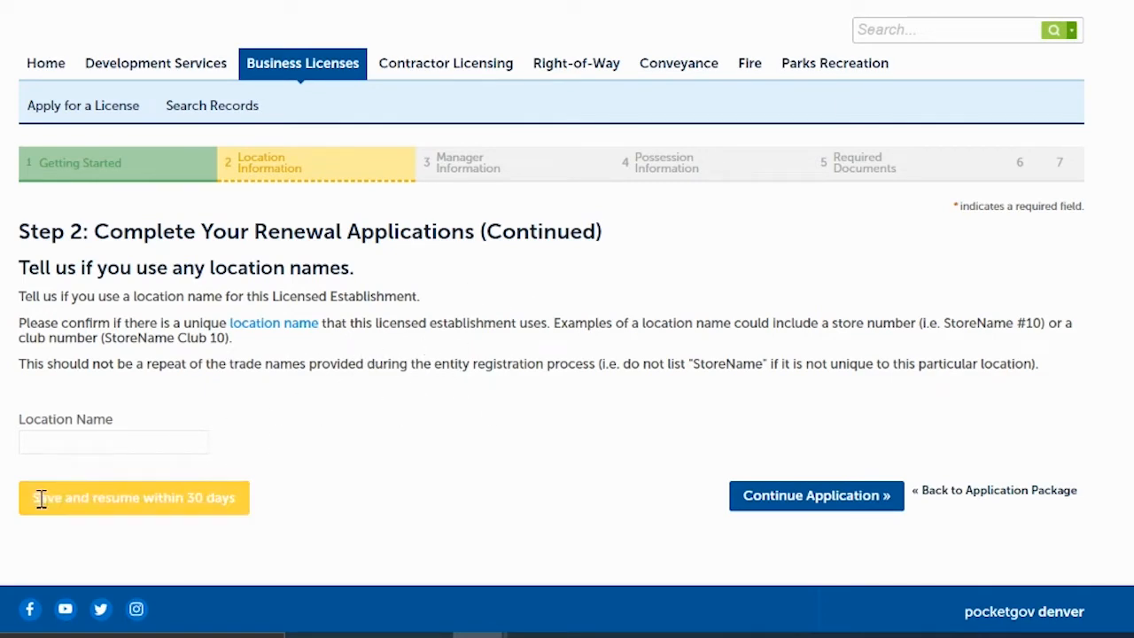
# - Leave the Location Name field blank and continue to the on-site manager step
pyautogui.click(67, 446)
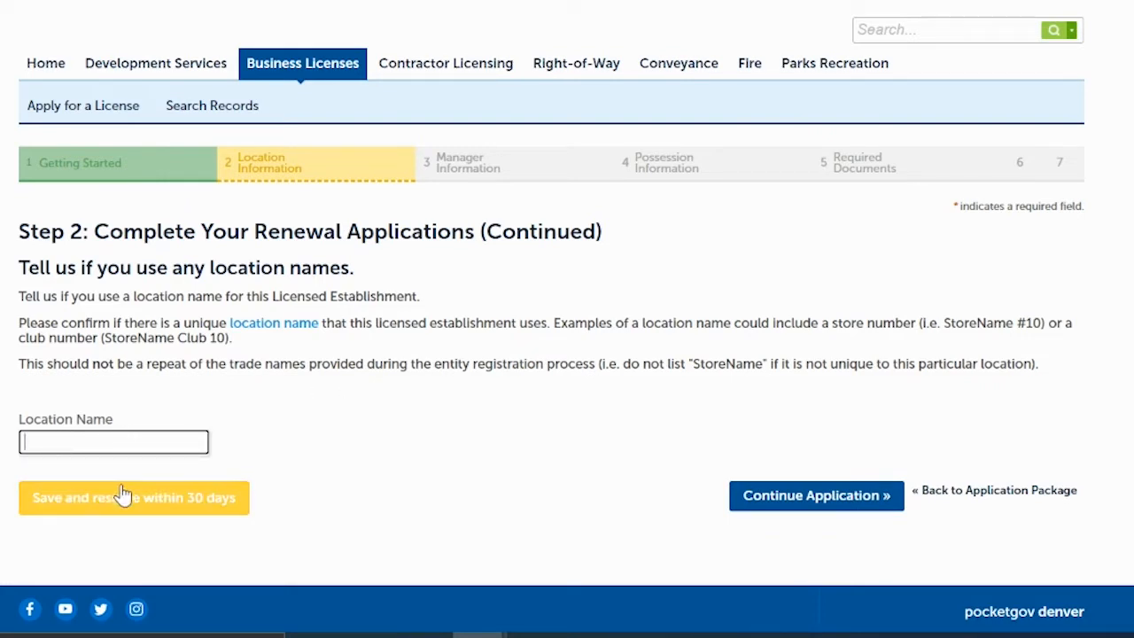
pyautogui.click(400, 368)
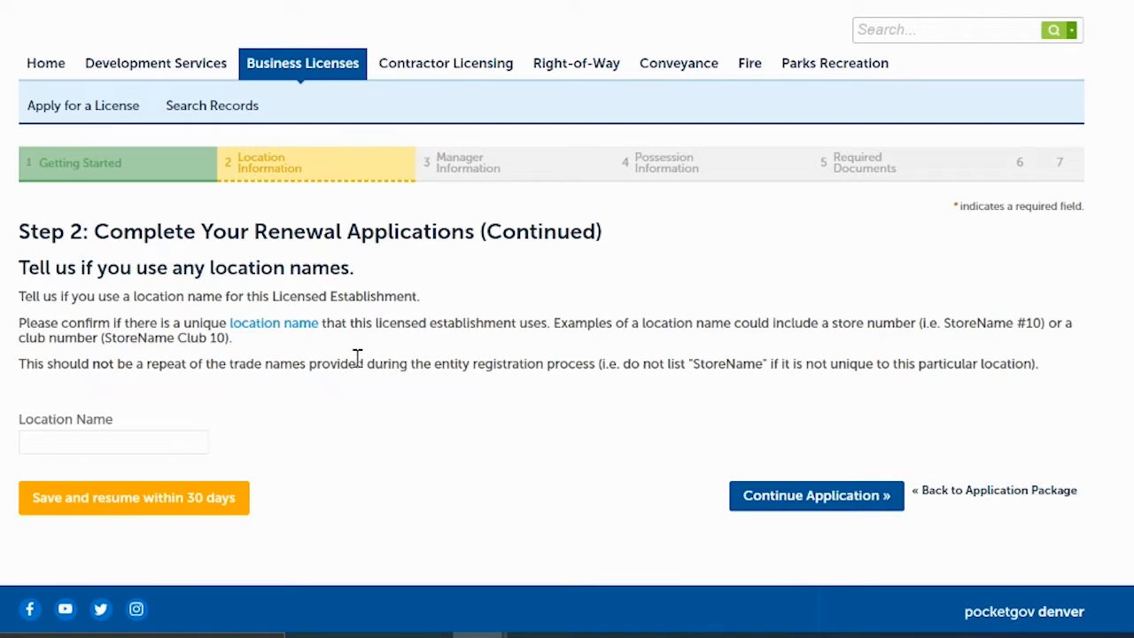
pyautogui.click(779, 499)
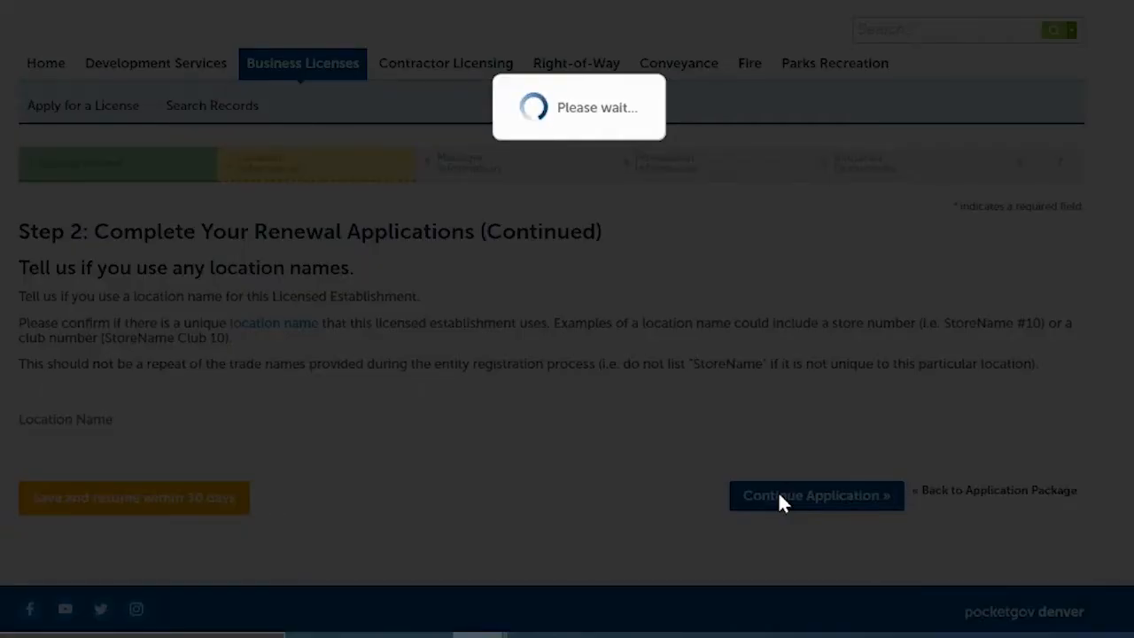
# - Keep the single listed on-site manager unchanged and continue to Possession Information
pyautogui.scroll(-3, 567, 355)
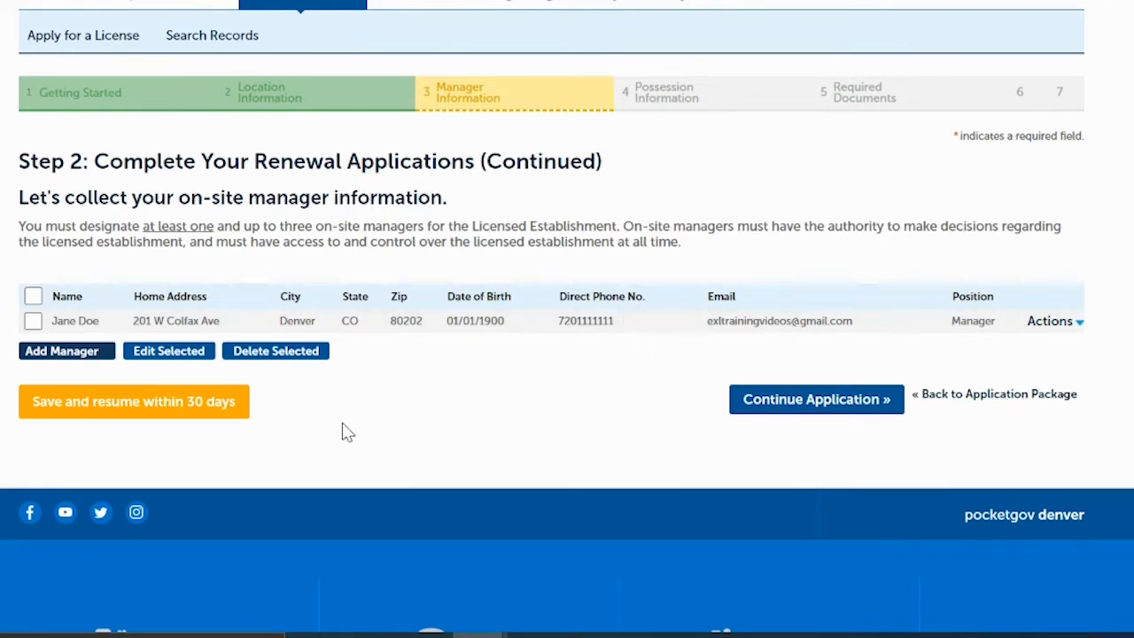
pyautogui.click(34, 321)
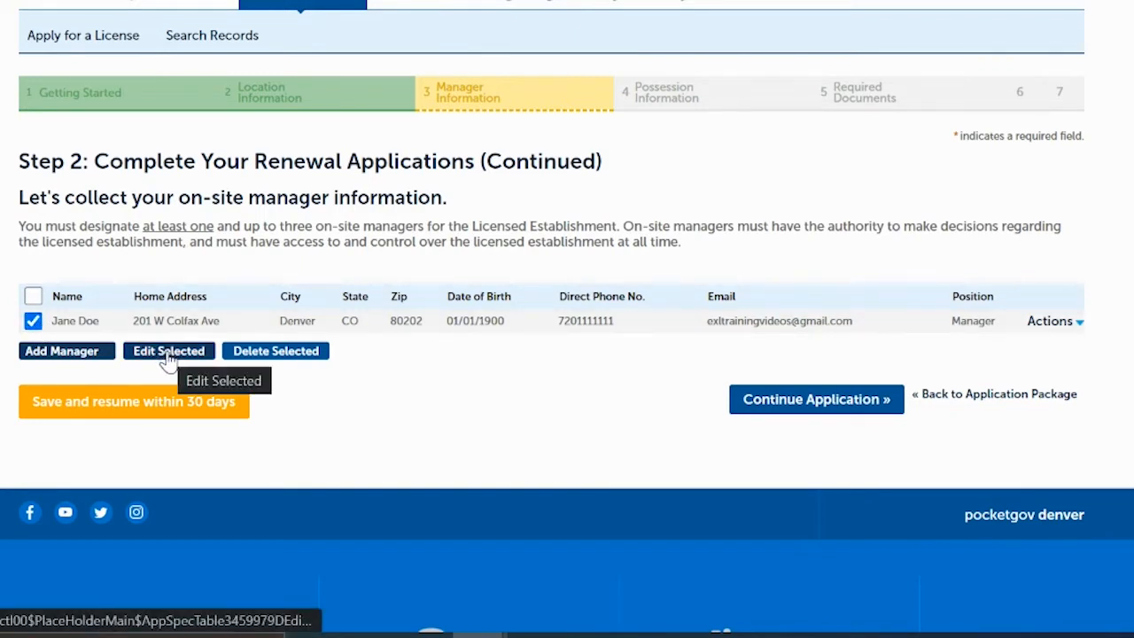
pyautogui.click(33, 321)
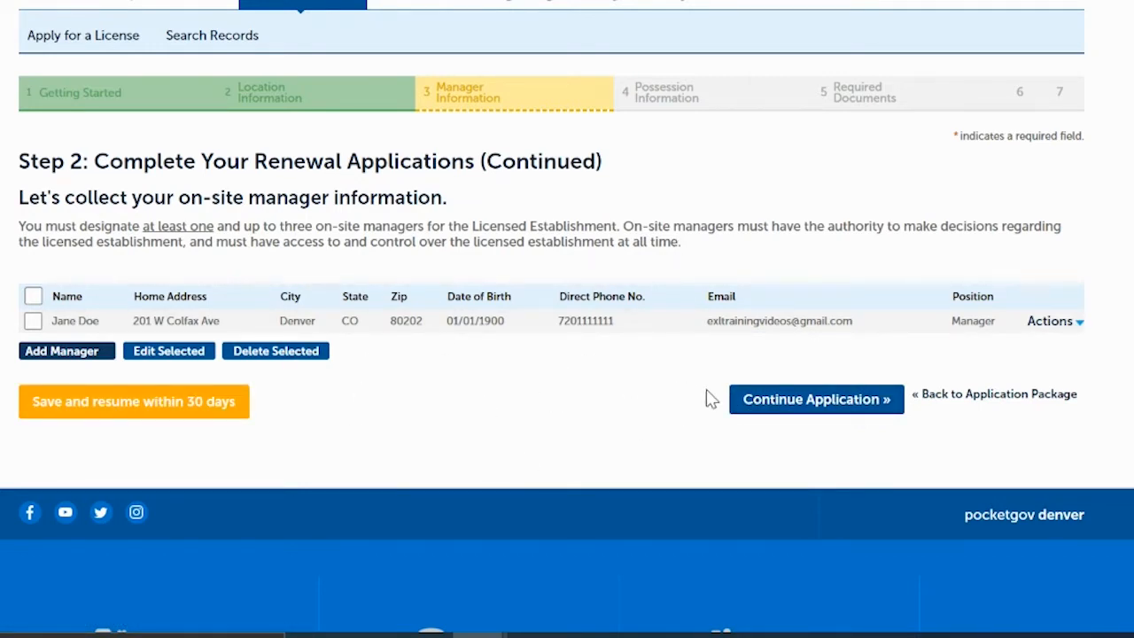
pyautogui.click(762, 404)
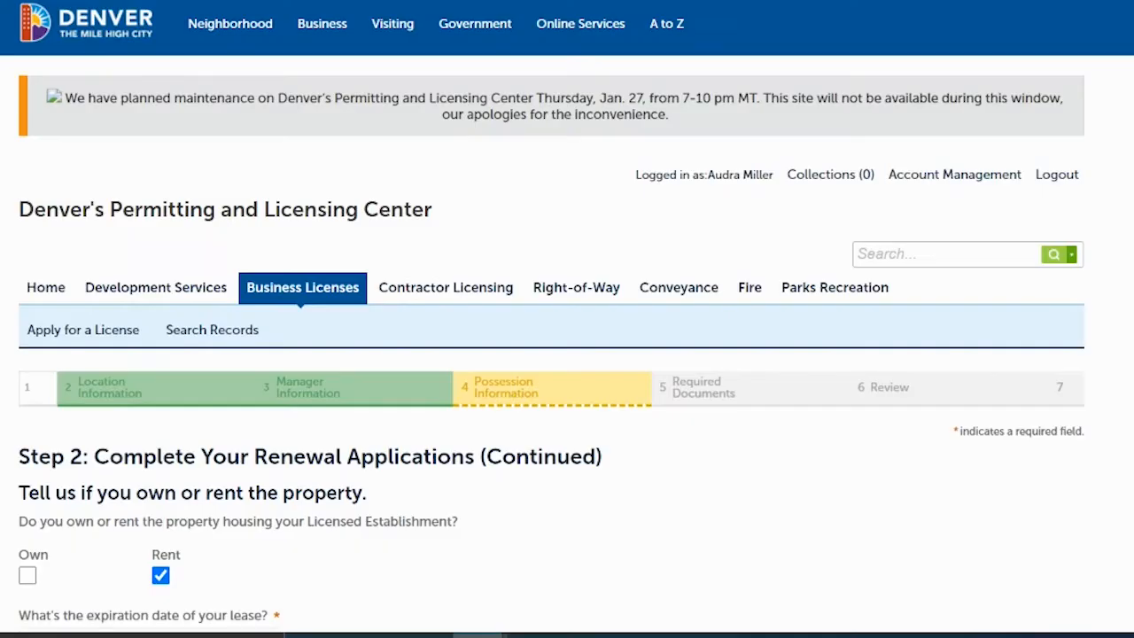
# - Confirm Rent with a lease expiring 11/26/2022, then continue to Required Documents
pyautogui.scroll(-3, 567, 319)
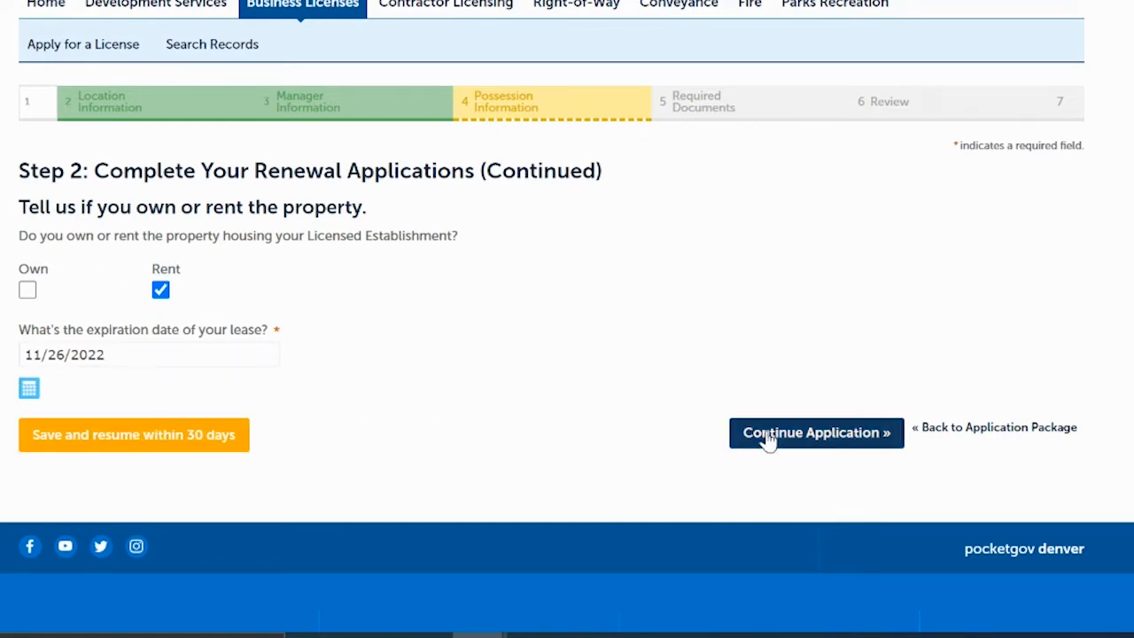
pyautogui.click(816, 438)
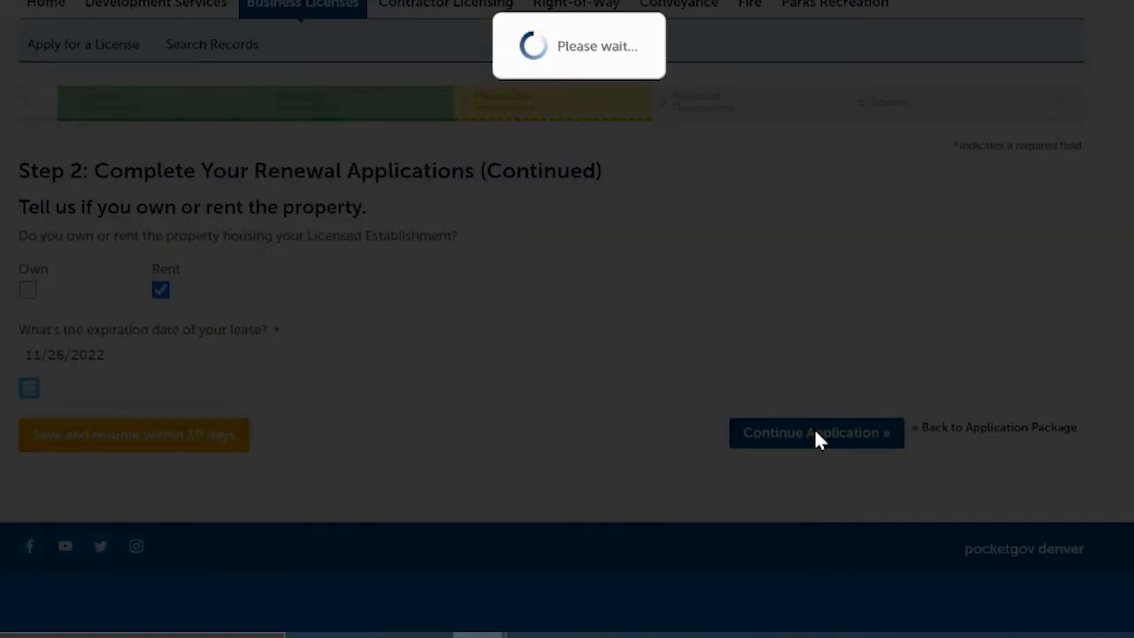
# - Upload PossessionOfProperty.pdf as the Possession of Property Certificate, then continue to review
pyautogui.scroll(-3, 566, 319)
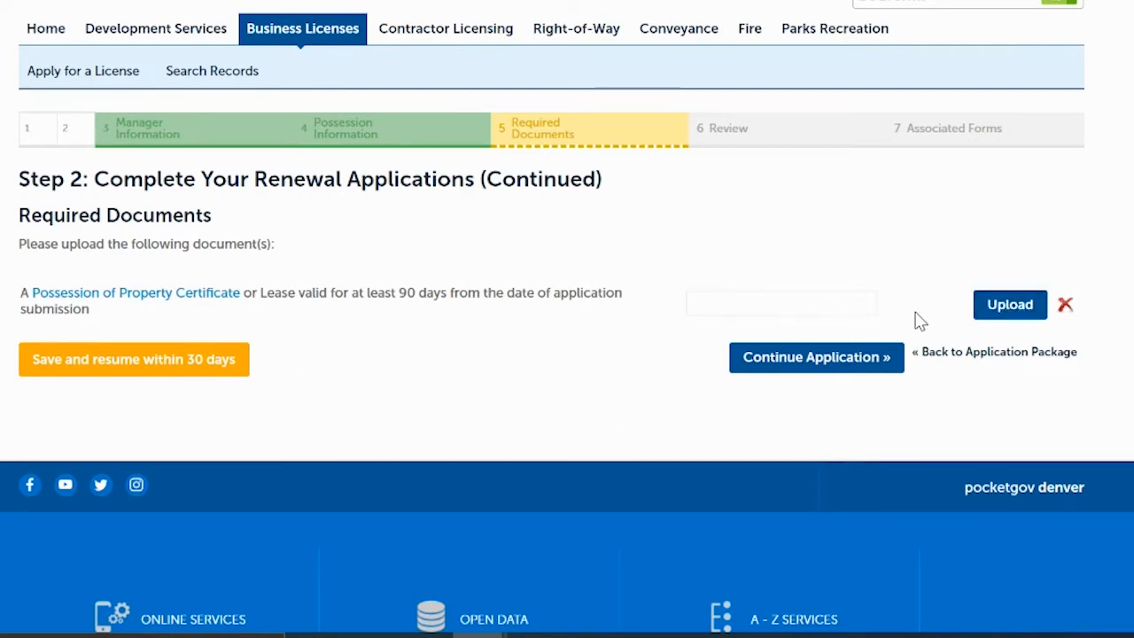
pyautogui.click(1013, 310)
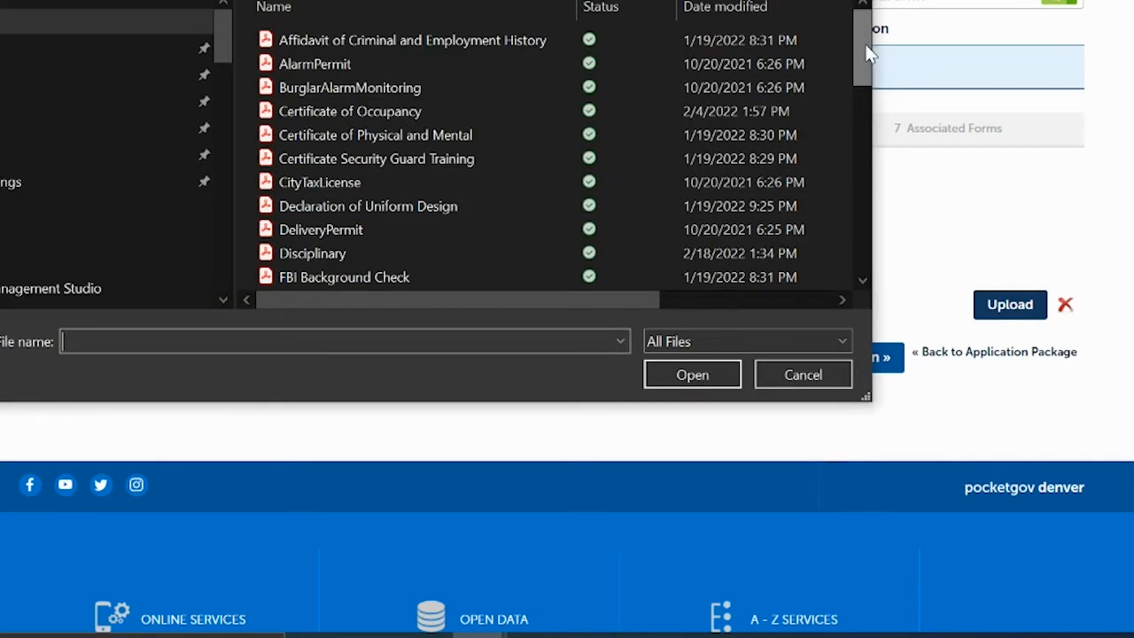
pyautogui.moveTo(865, 46); pyautogui.dragTo(901, 185)
pyautogui.click(362, 160)
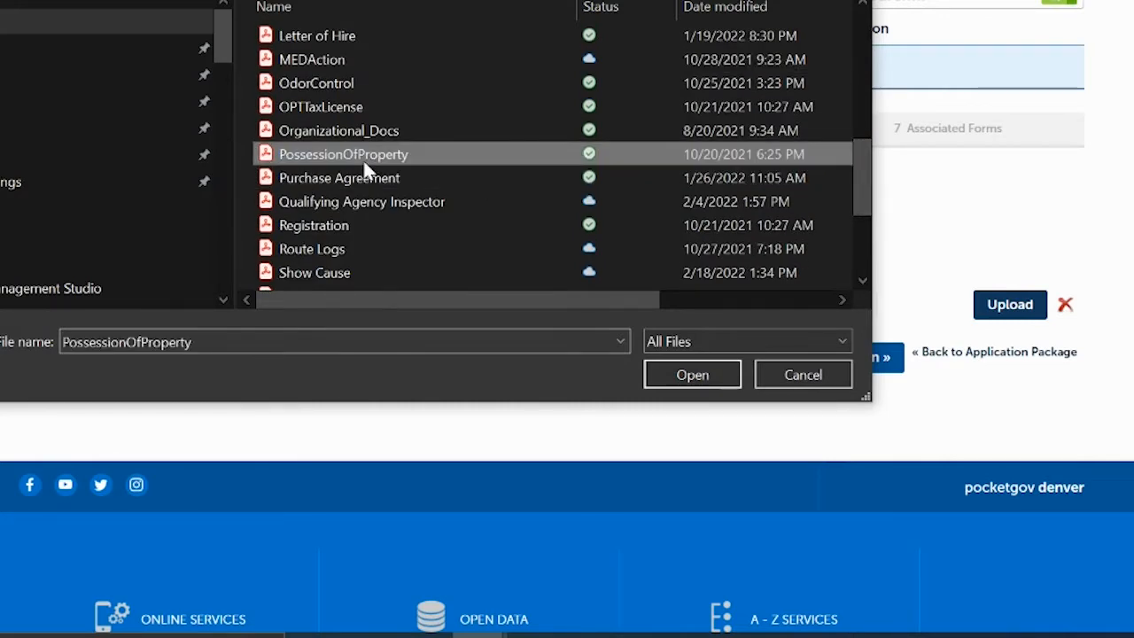
pyautogui.click(703, 367)
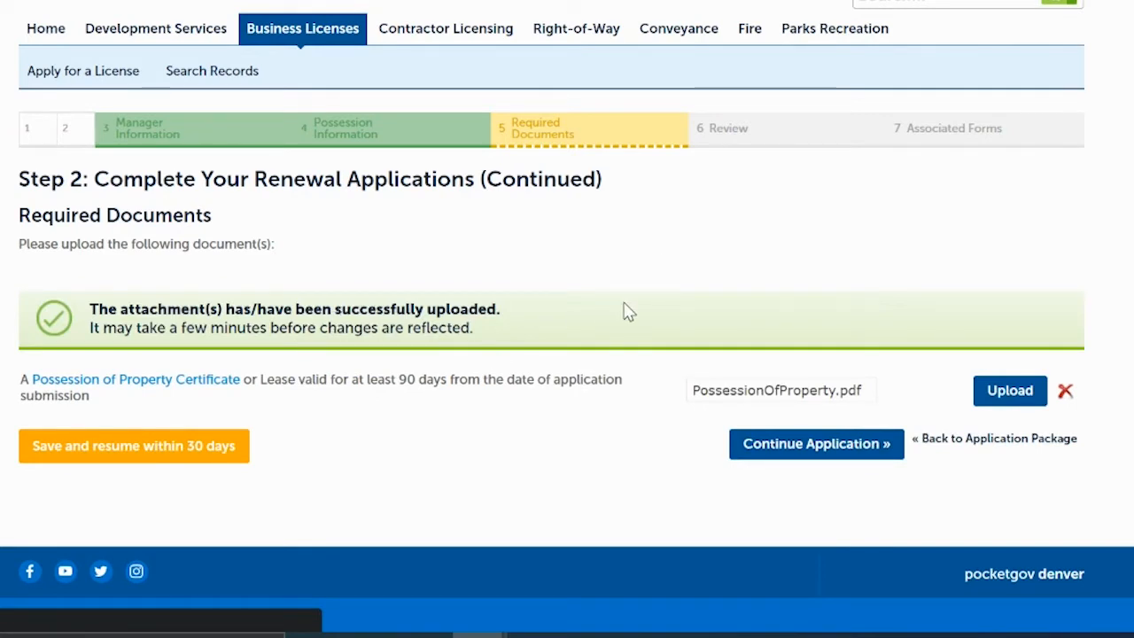
pyautogui.click(775, 445)
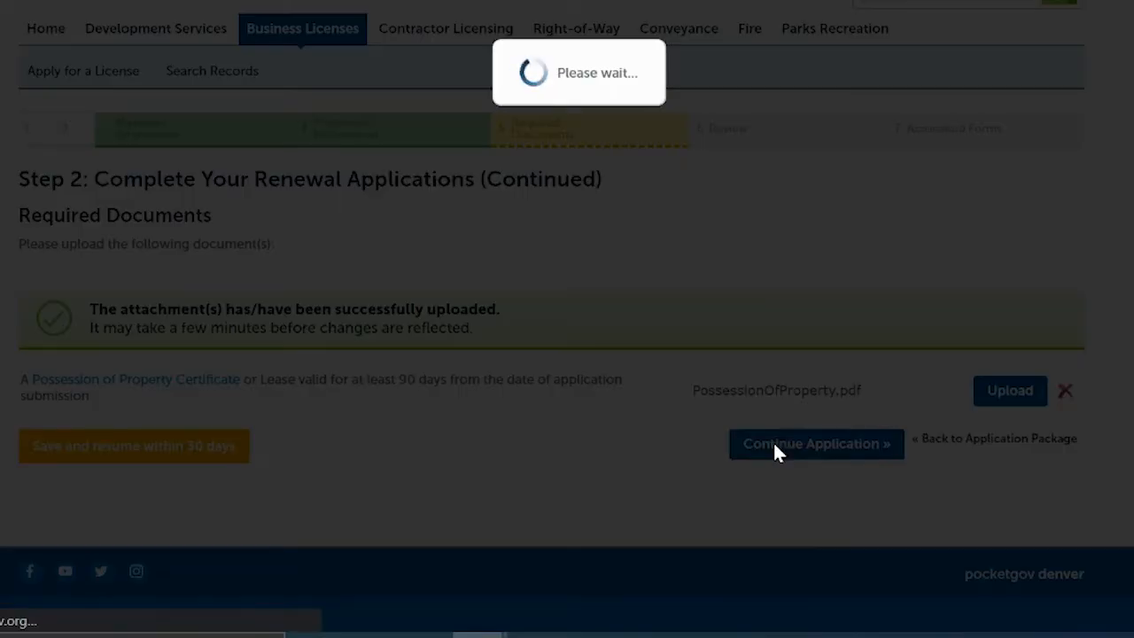
# - Read through the Licensed Establishment Renewal review page, agree to the 07/28/2022 oath, and submit
pyautogui.scroll(-5, 551, 354)
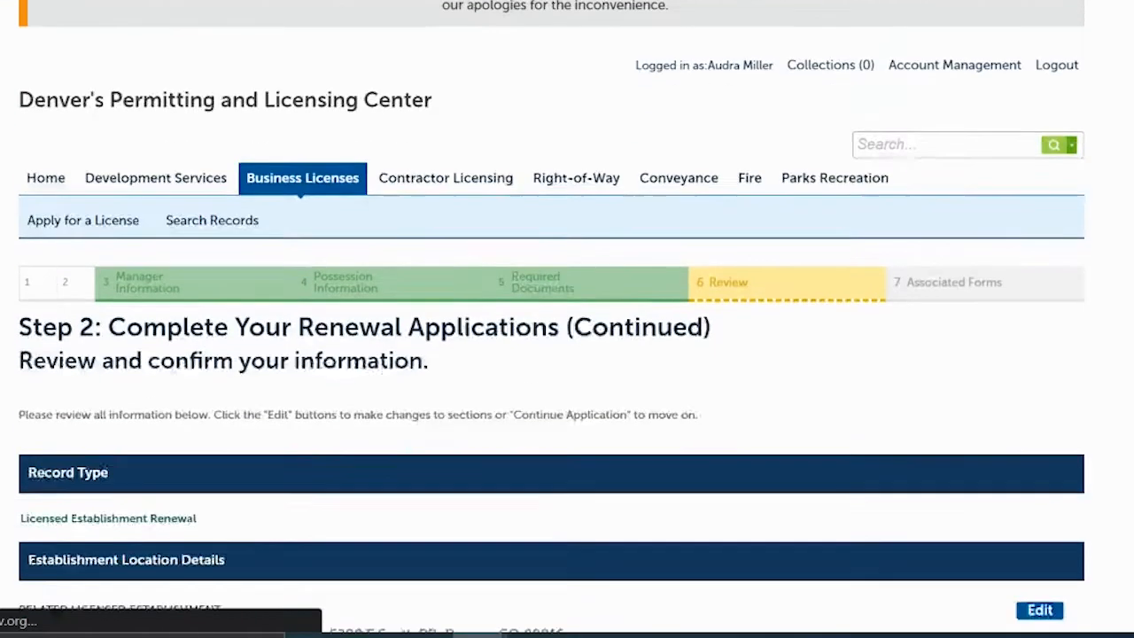
pyautogui.scroll(-2, 551, 319)
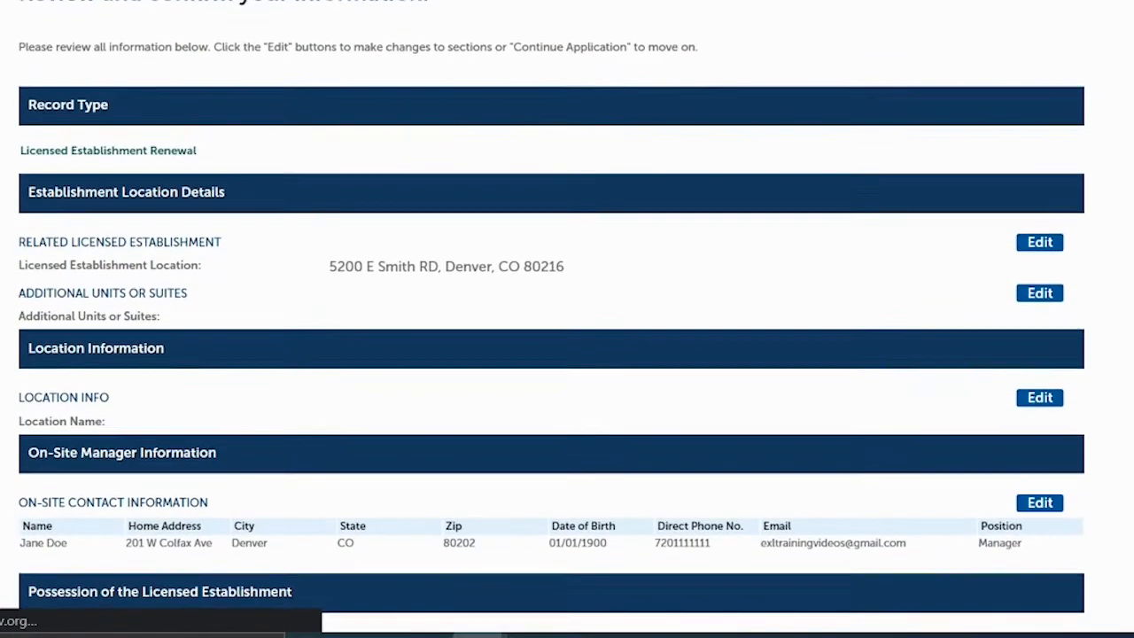
pyautogui.scroll(-1, 551, 319)
pyautogui.scroll(-1, 551, 319)
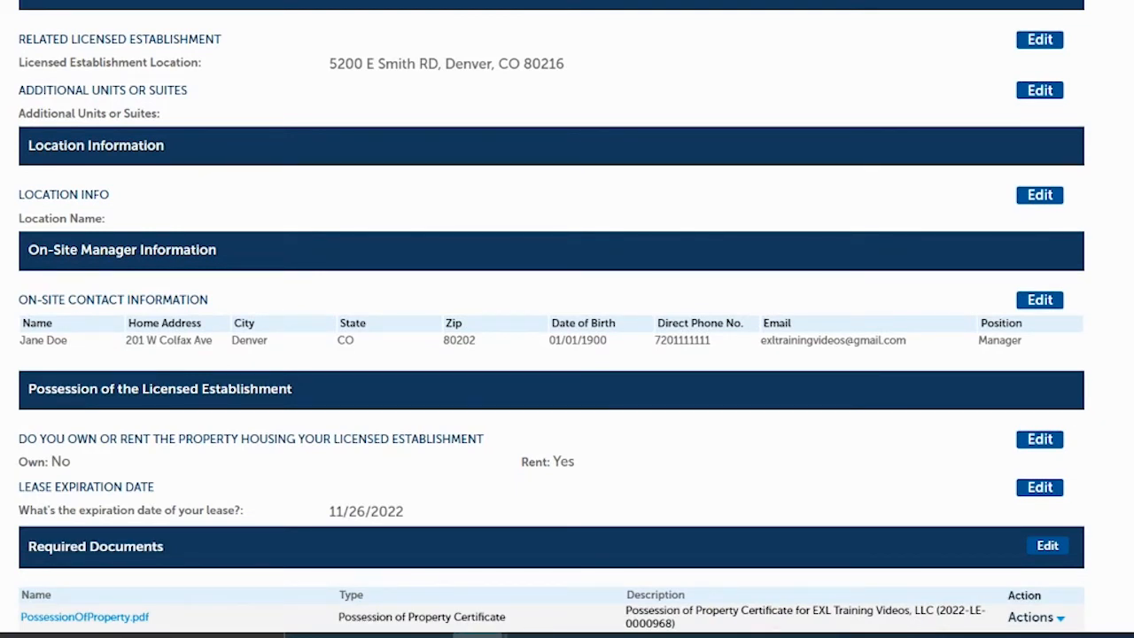
pyautogui.scroll(-1, 551, 319)
pyautogui.scroll(1, 445, 108)
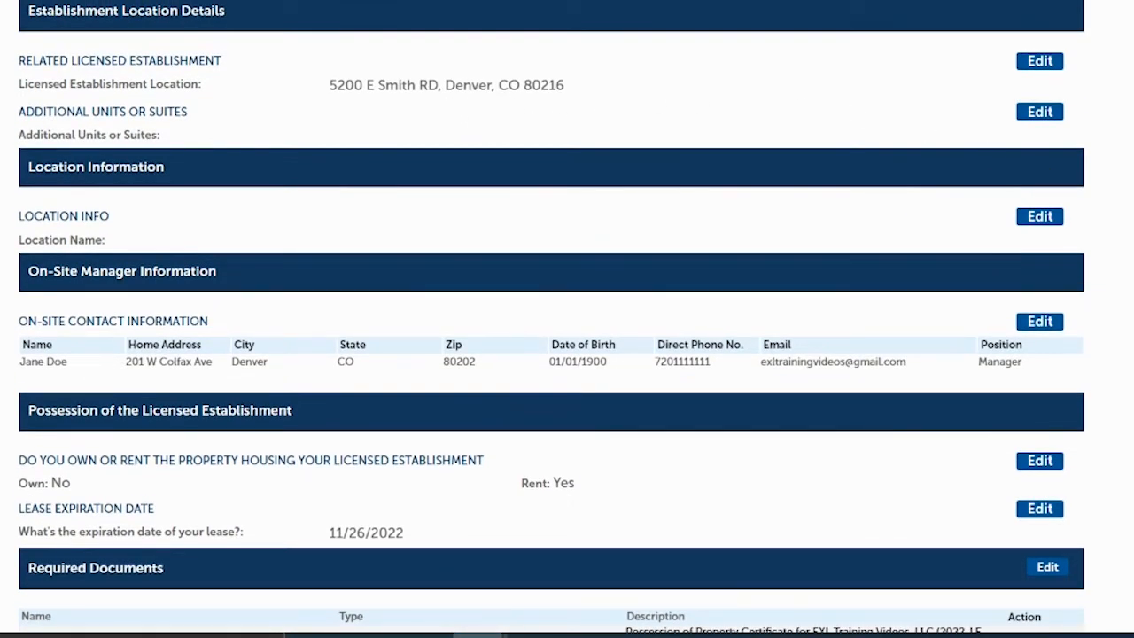
pyautogui.scroll(-3, 551, 319)
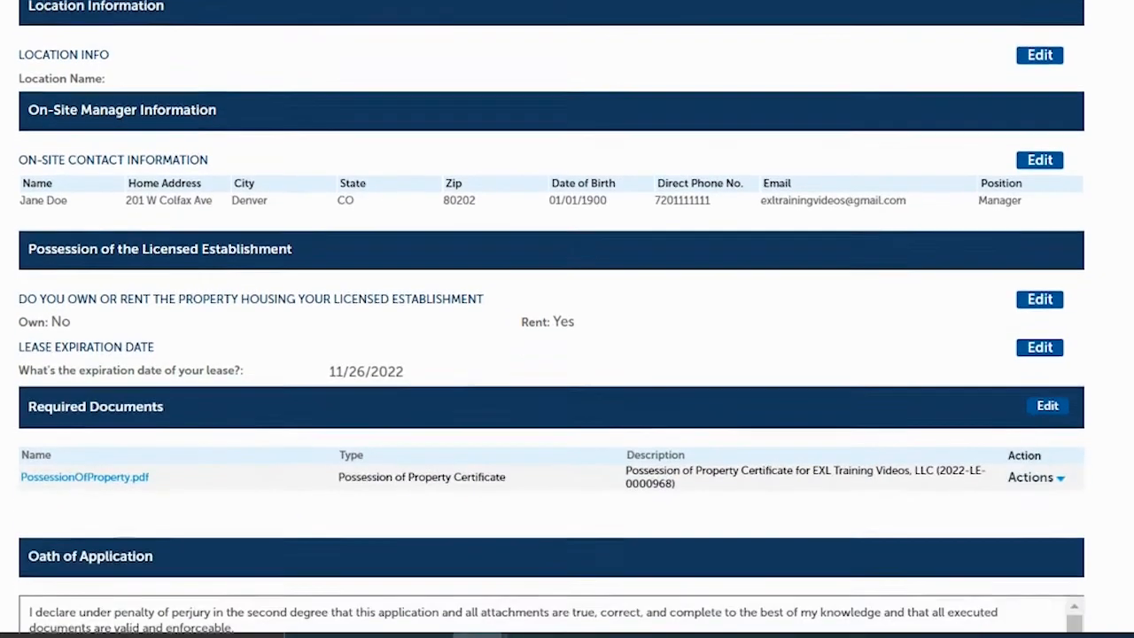
pyautogui.scroll(-1, 551, 319)
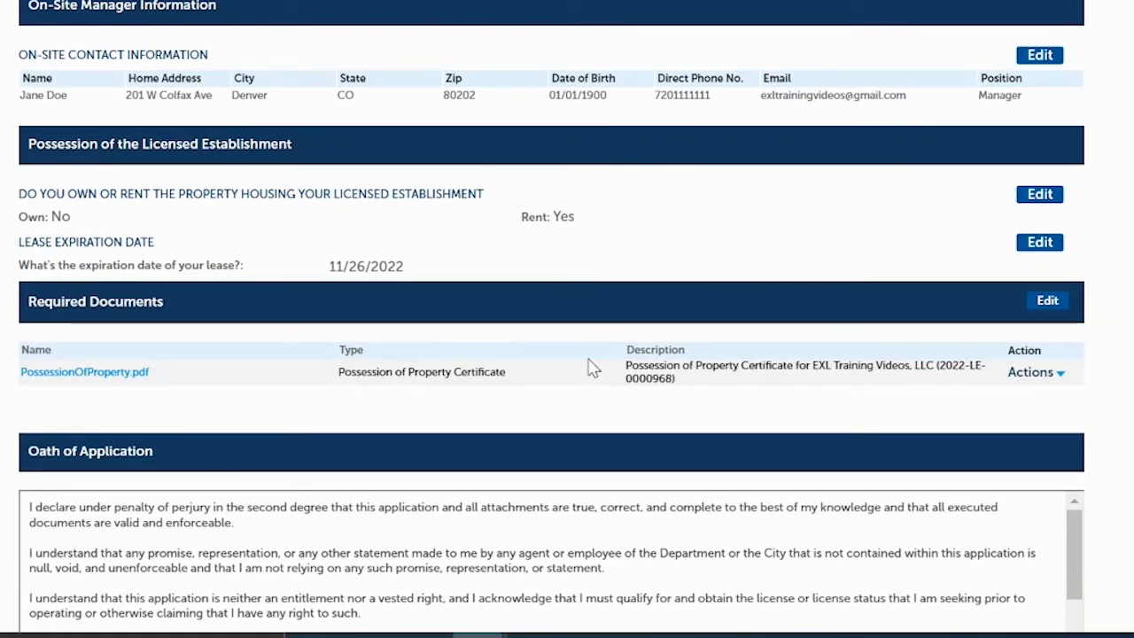
pyautogui.scroll(3, 551, 319)
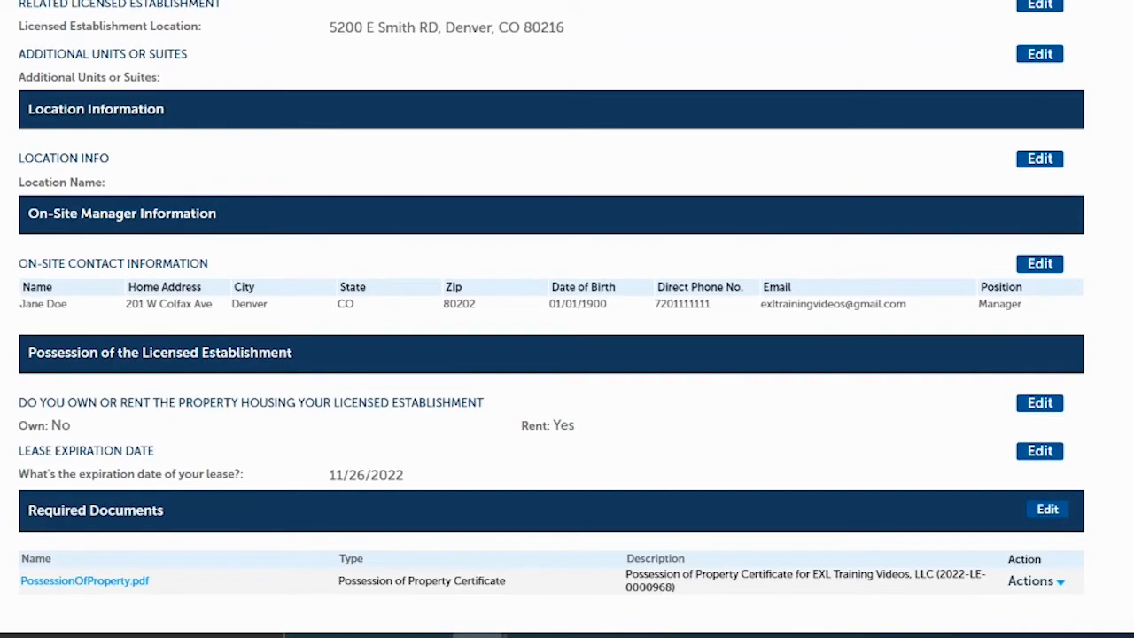
pyautogui.scroll(-5, 551, 319)
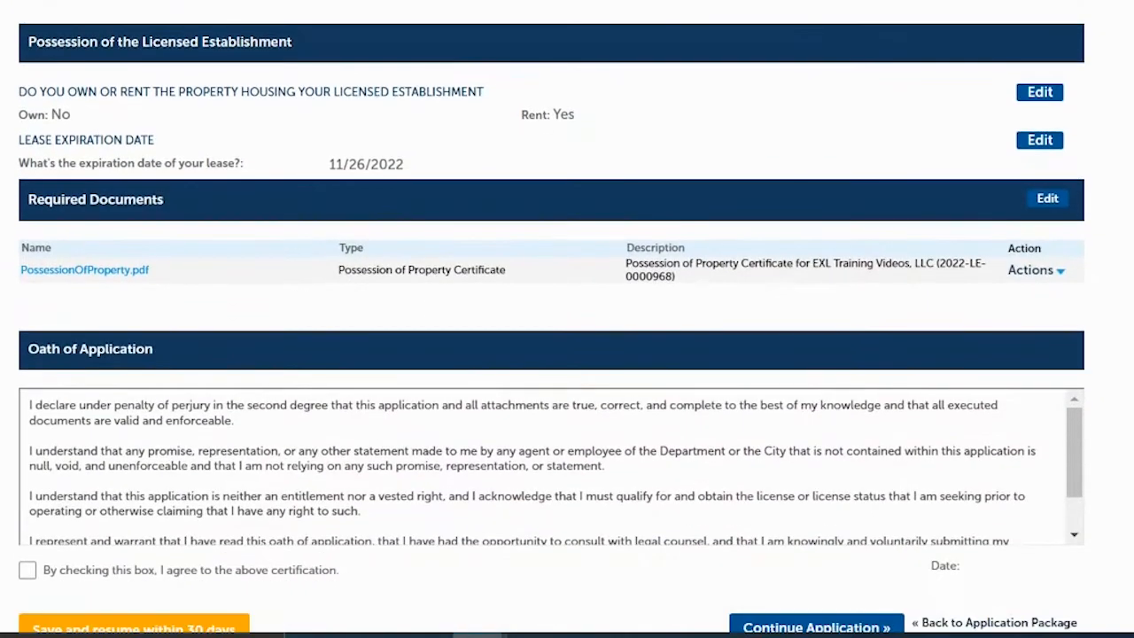
pyautogui.scroll(-2, 551, 319)
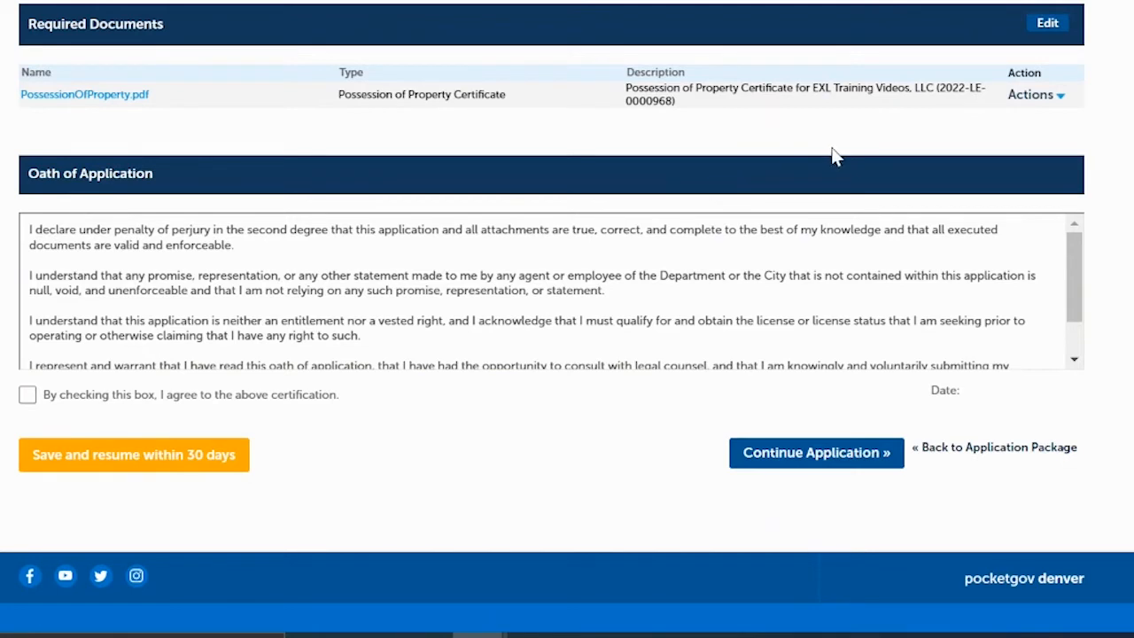
pyautogui.click(27, 395)
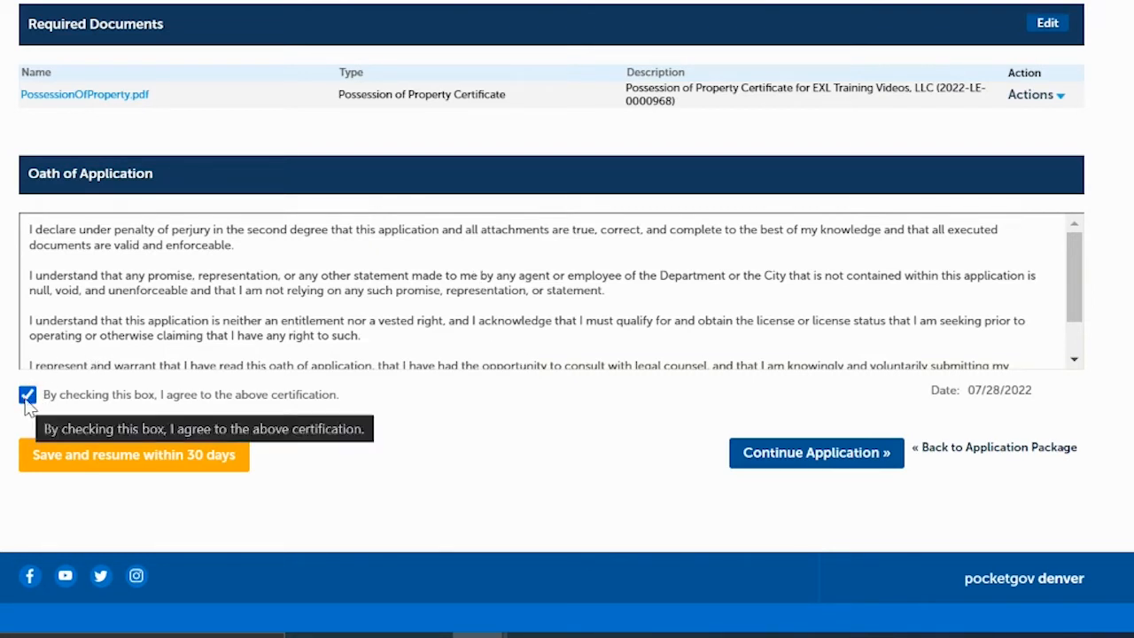
pyautogui.click(816, 462)
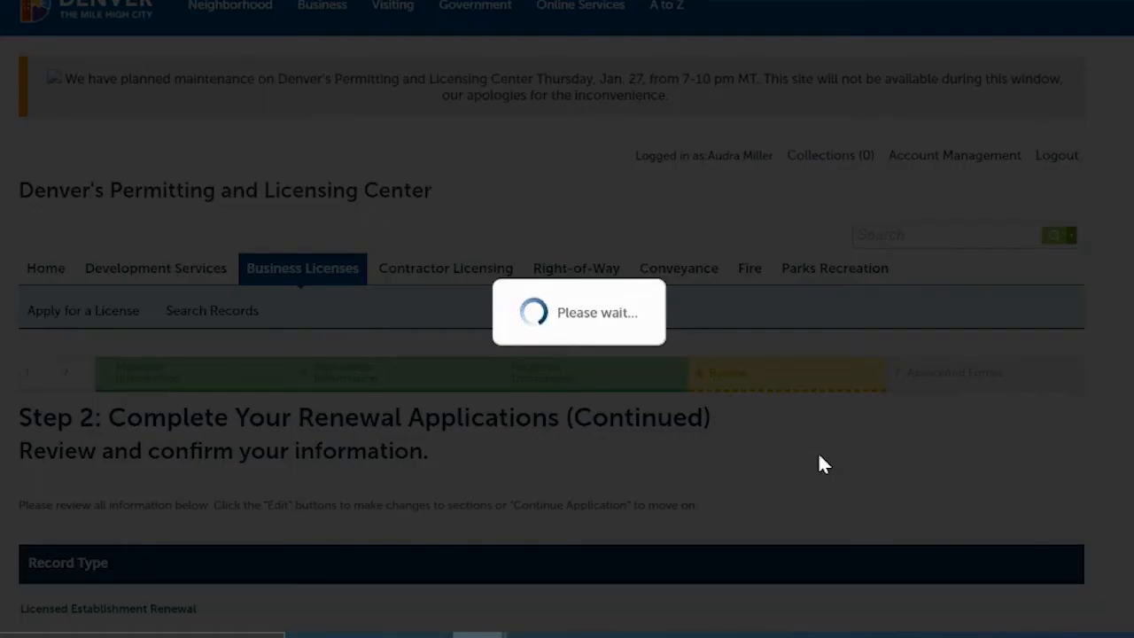
# - Scroll to Added Applications, showing three renewals complete and four unstarted
pyautogui.scroll(-4, 818, 452)
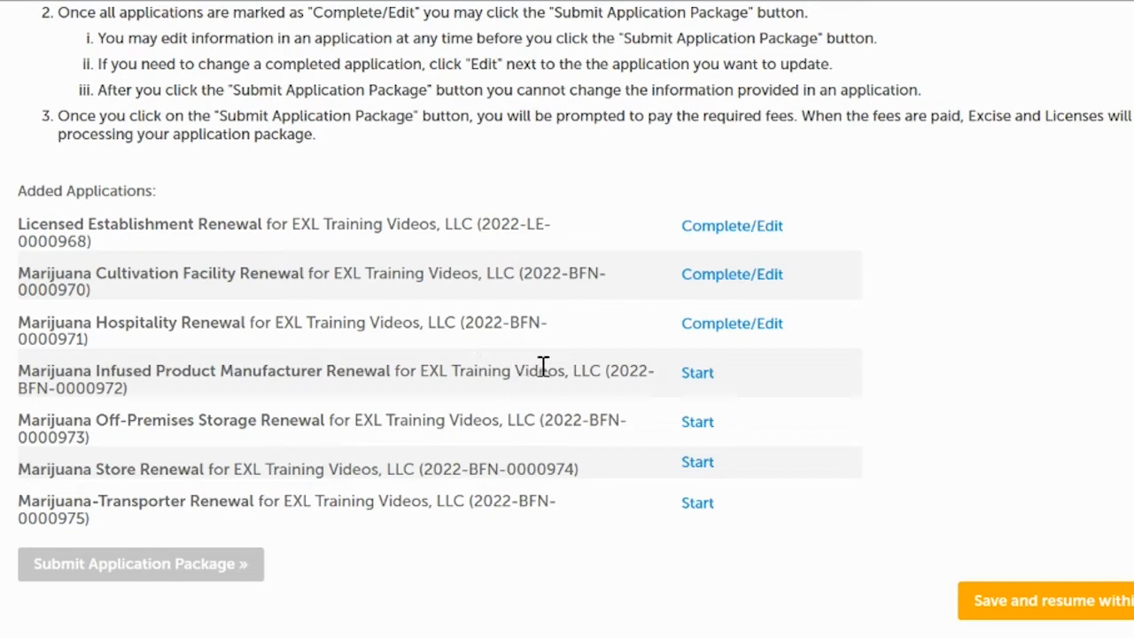
# - Start the Marijuana Infused Product Manufacturer renewal and check its prefilled entity name and address
pyautogui.click(697, 373)
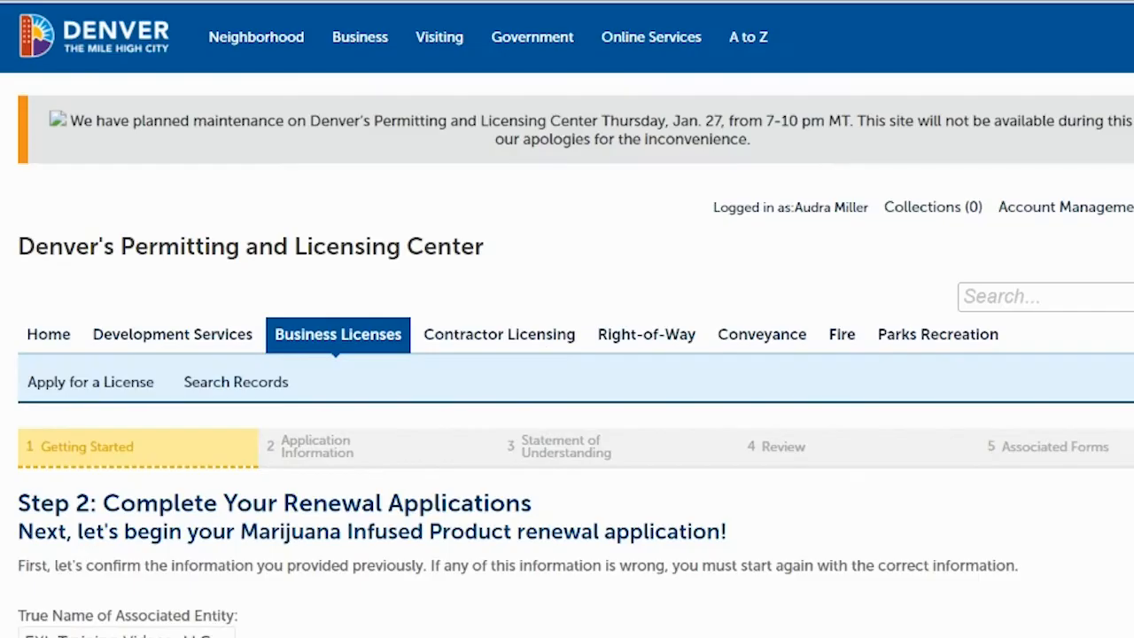
pyautogui.scroll(-3, 1057, 172)
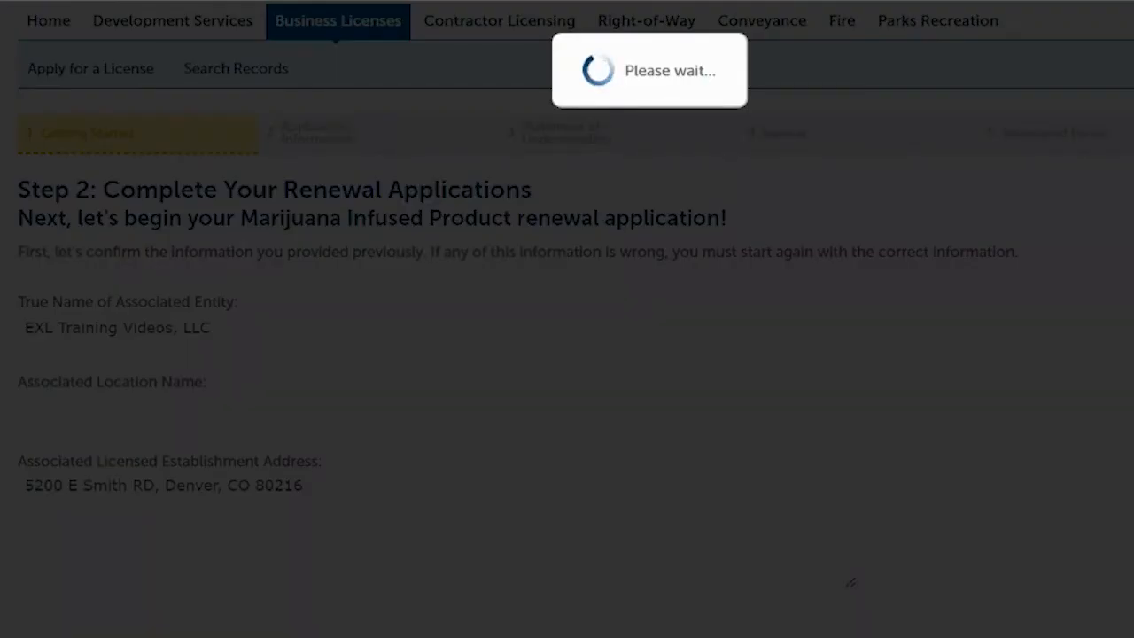
# - Scroll the Getting Started page to read the required license numbers and documents
pyautogui.scroll(-5, 567, 354)
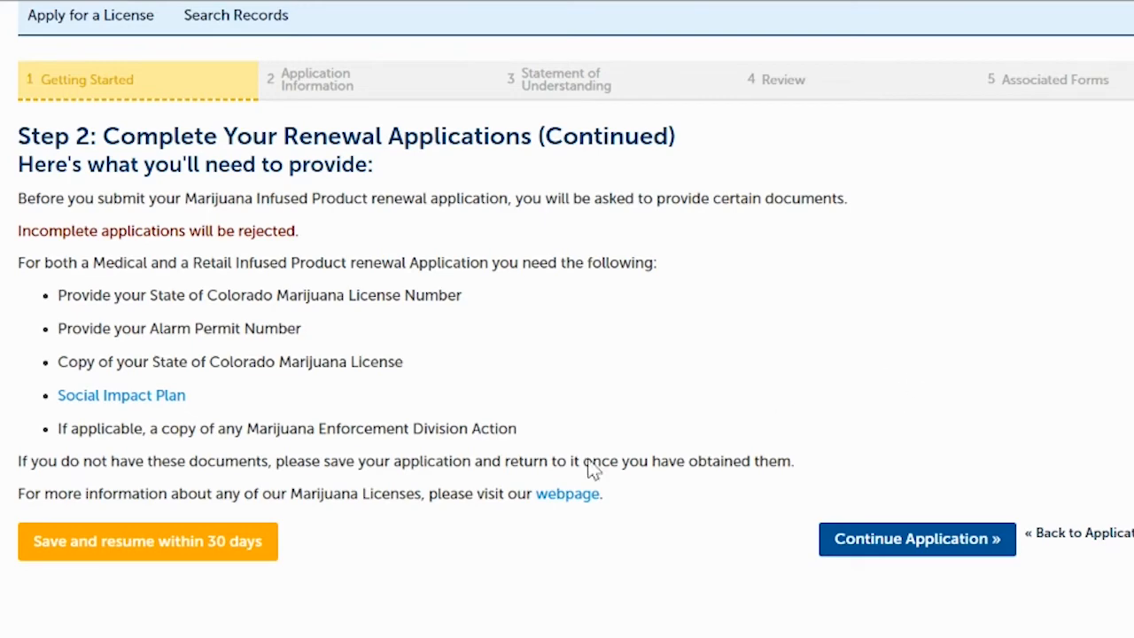
# - Enter the alarm permit number and 09/30/2022 license expiration, answering No to the enforcement questions
pyautogui.click(887, 540)
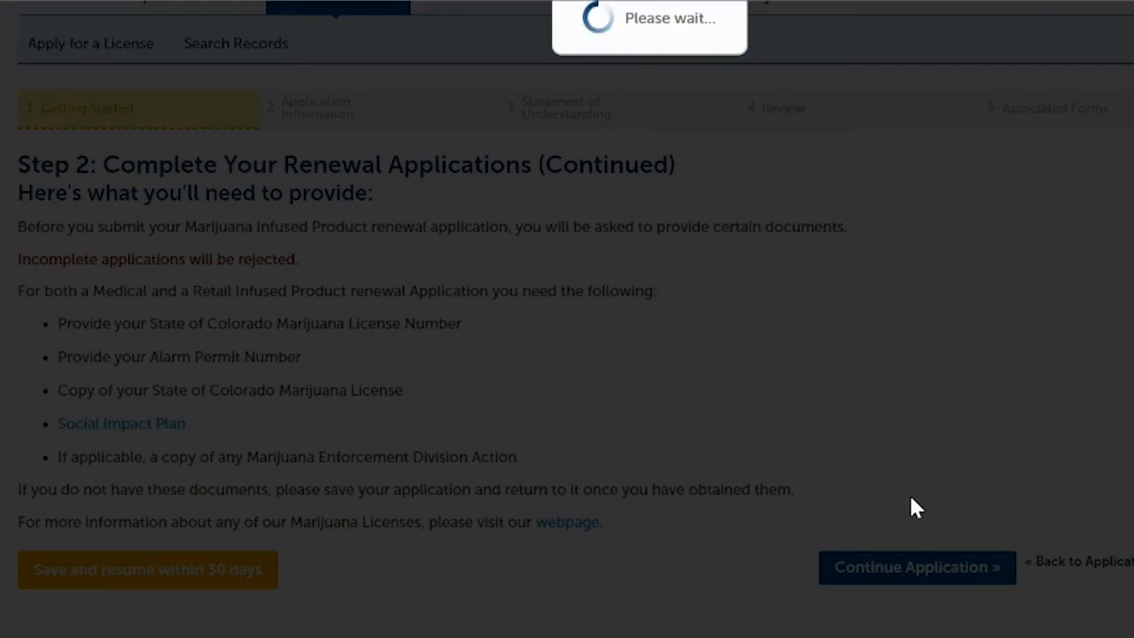
pyautogui.scroll(-2, 902, 181)
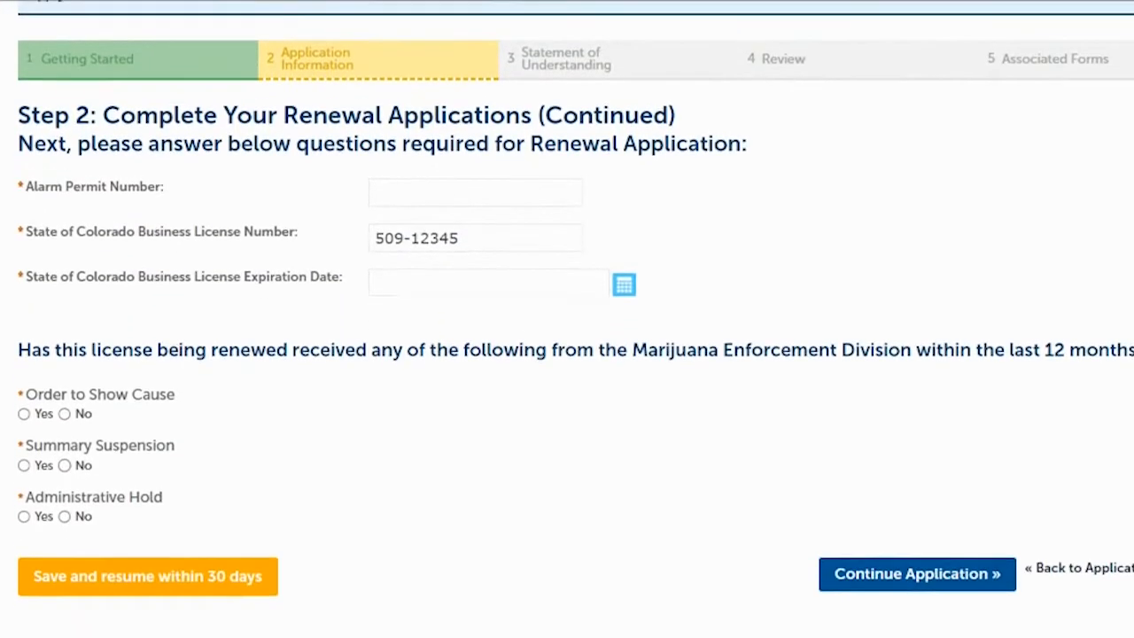
pyautogui.click(398, 193)
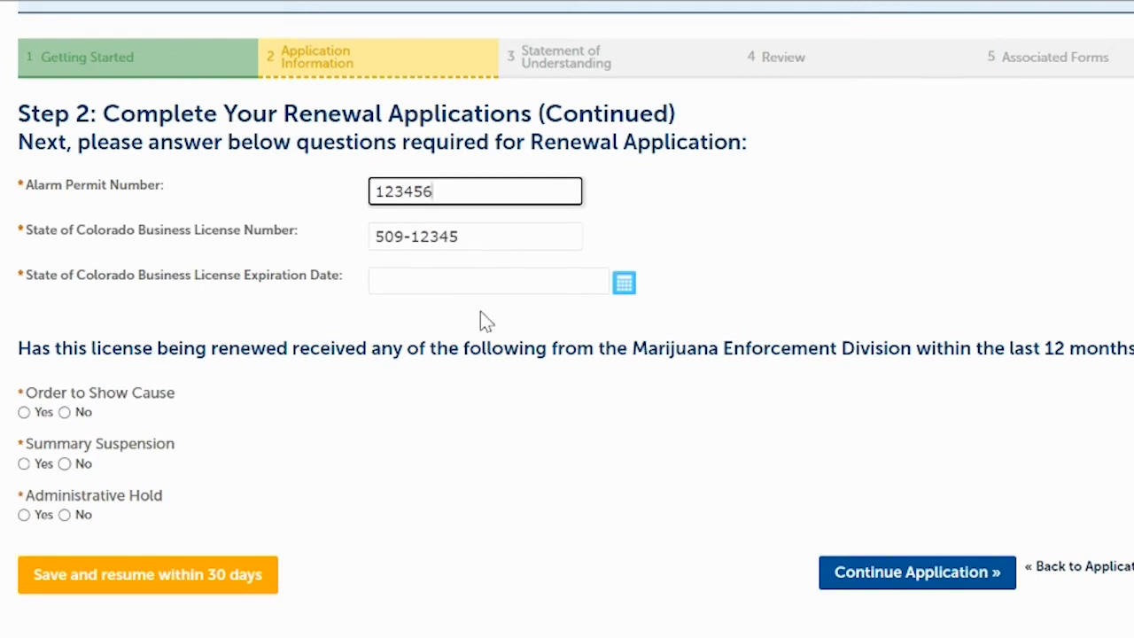
pyautogui.click(540, 293)
pyautogui.write('09/30/2022')
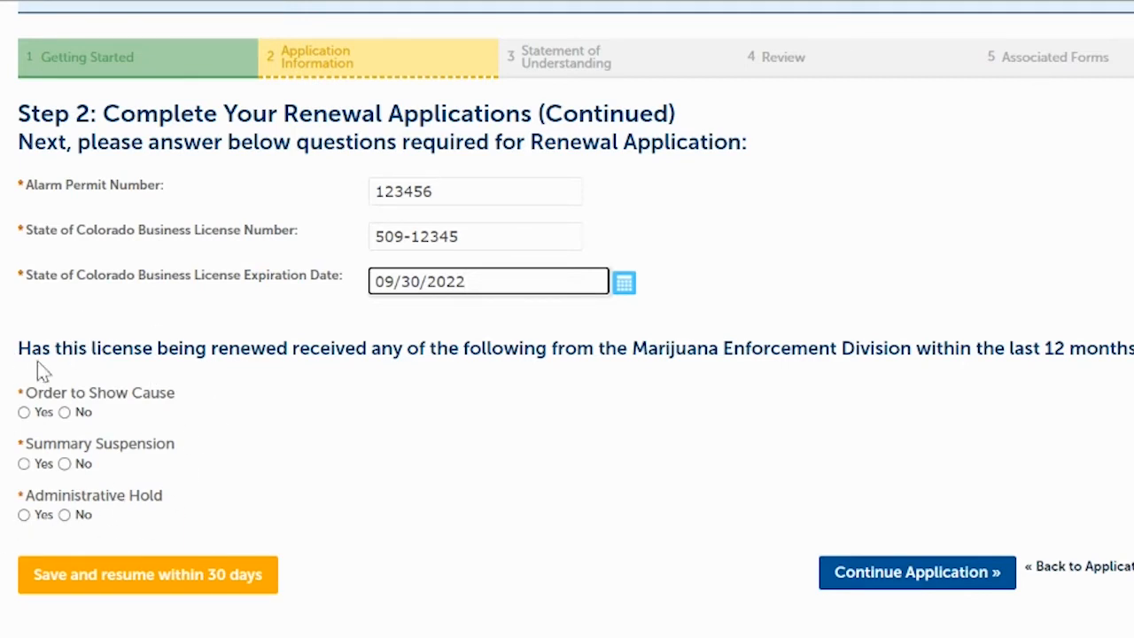
pyautogui.click(63, 416)
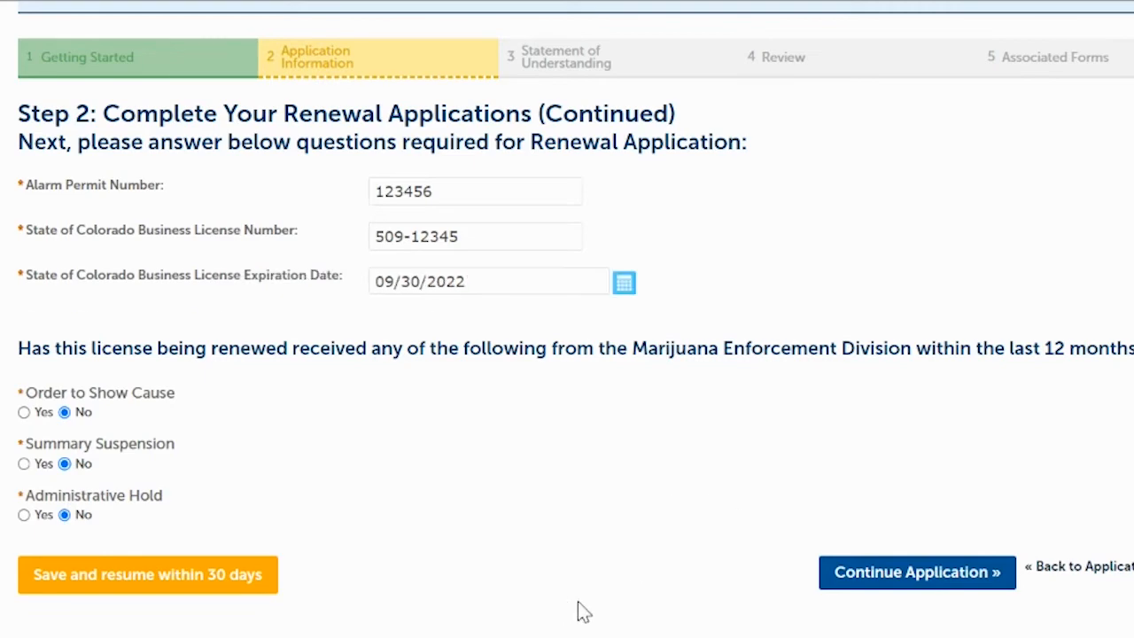
# - Move to Required Documents and upload StateLicense.pdf as the Copy of State License
pyautogui.click(903, 576)
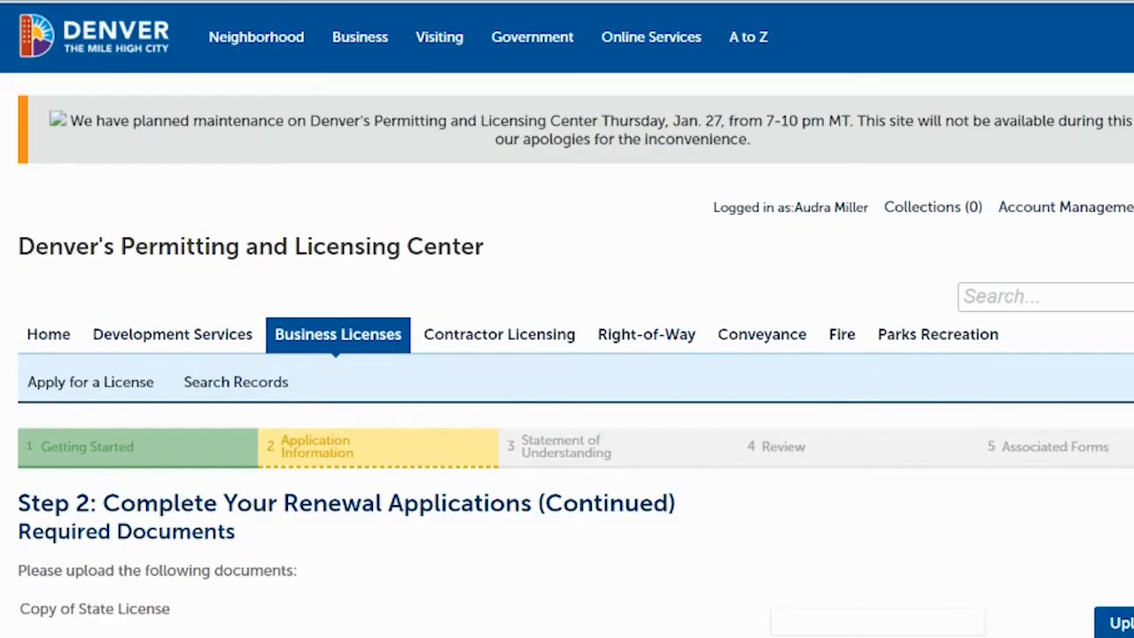
pyautogui.scroll(-3, 567, 354)
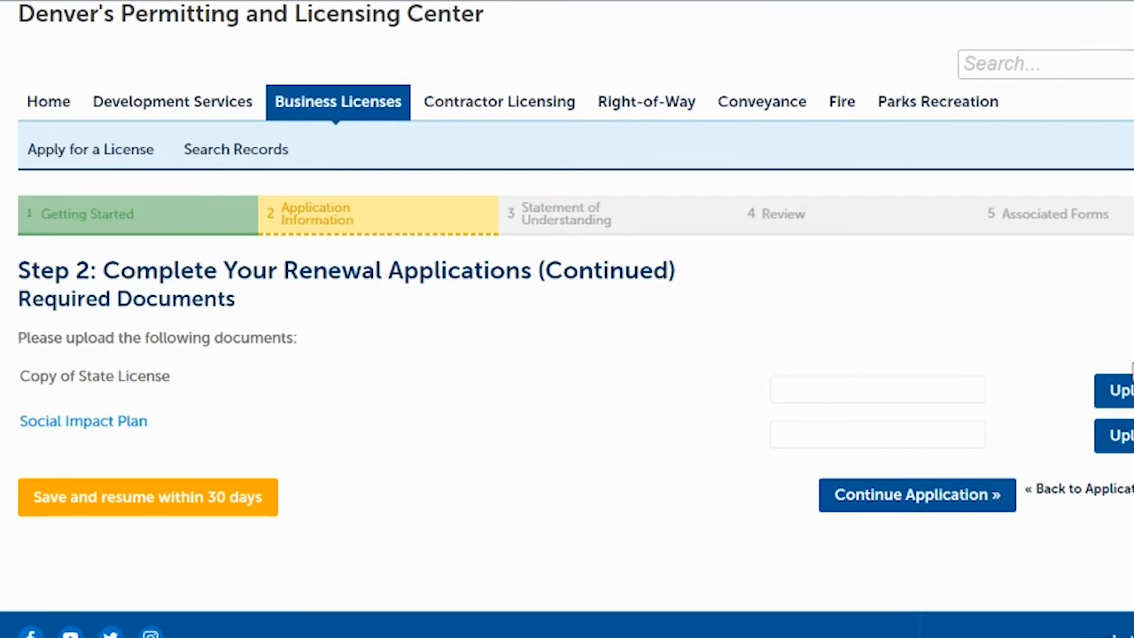
pyautogui.click(1120, 392)
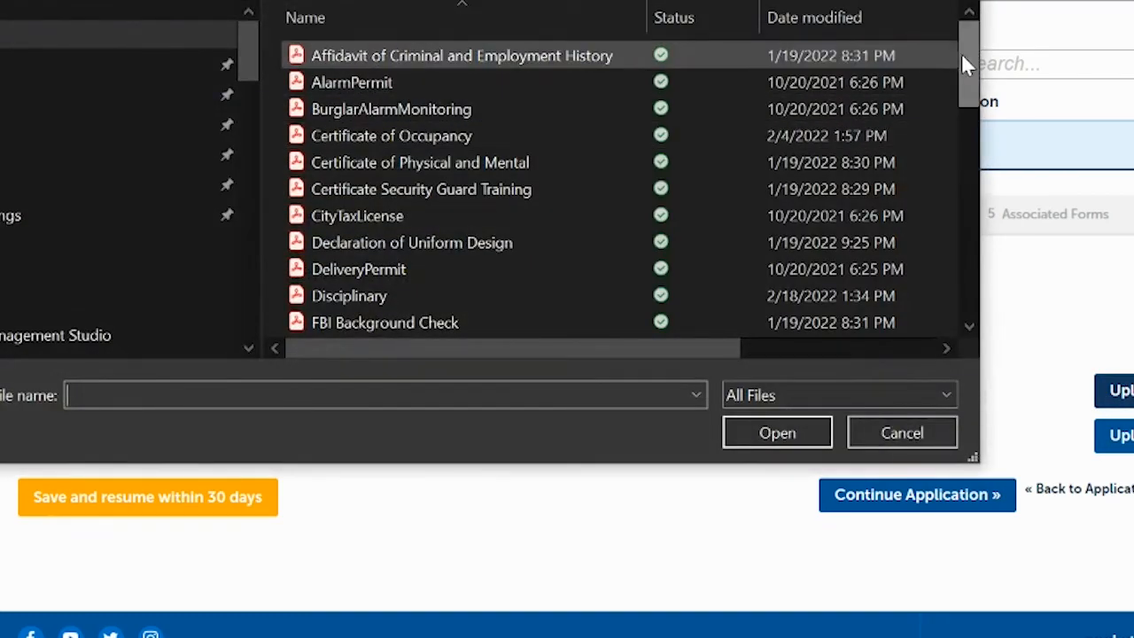
pyautogui.moveTo(967, 69); pyautogui.dragTo(1007, 268)
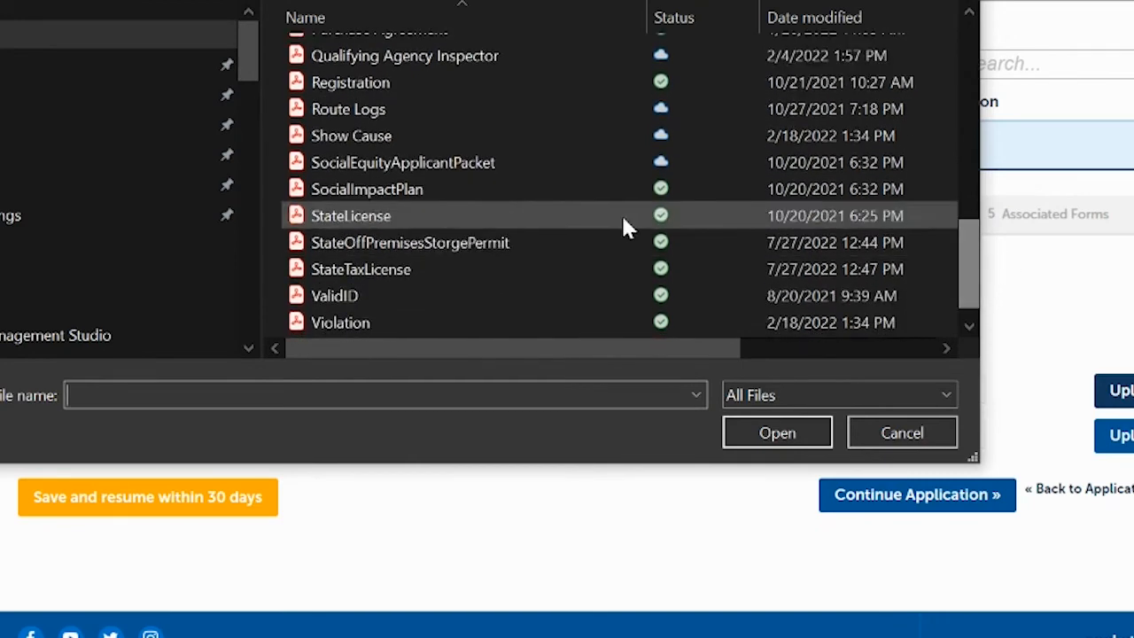
pyautogui.click(386, 217)
pyautogui.click(778, 433)
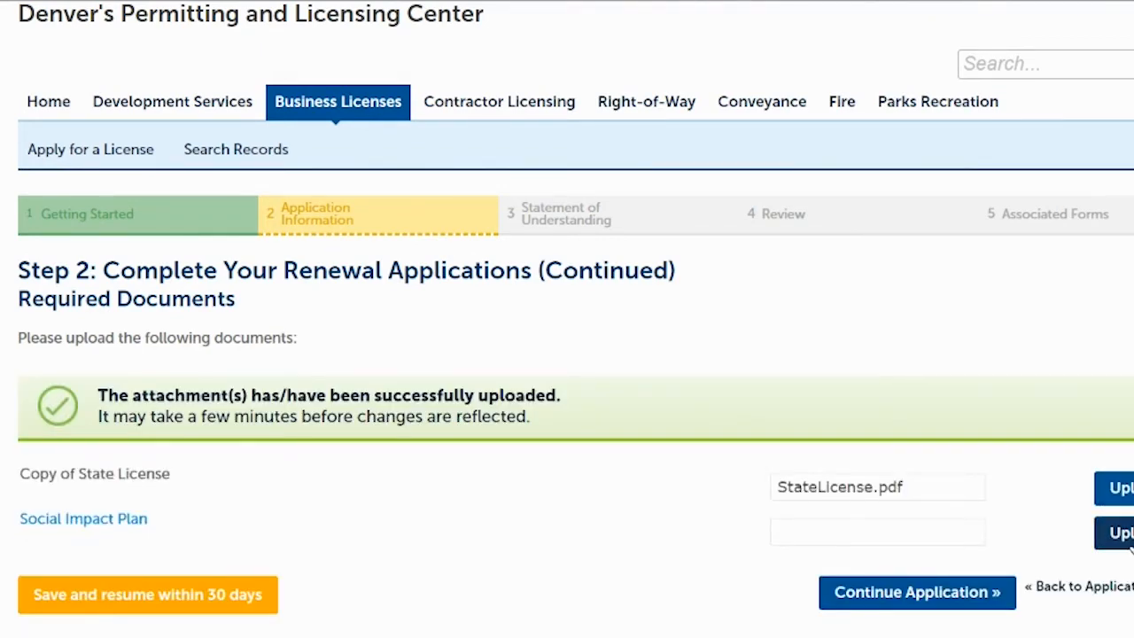
# - Upload SocialImpactPlan.pdf as the Social Impact Plan document
pyautogui.click(1115, 533)
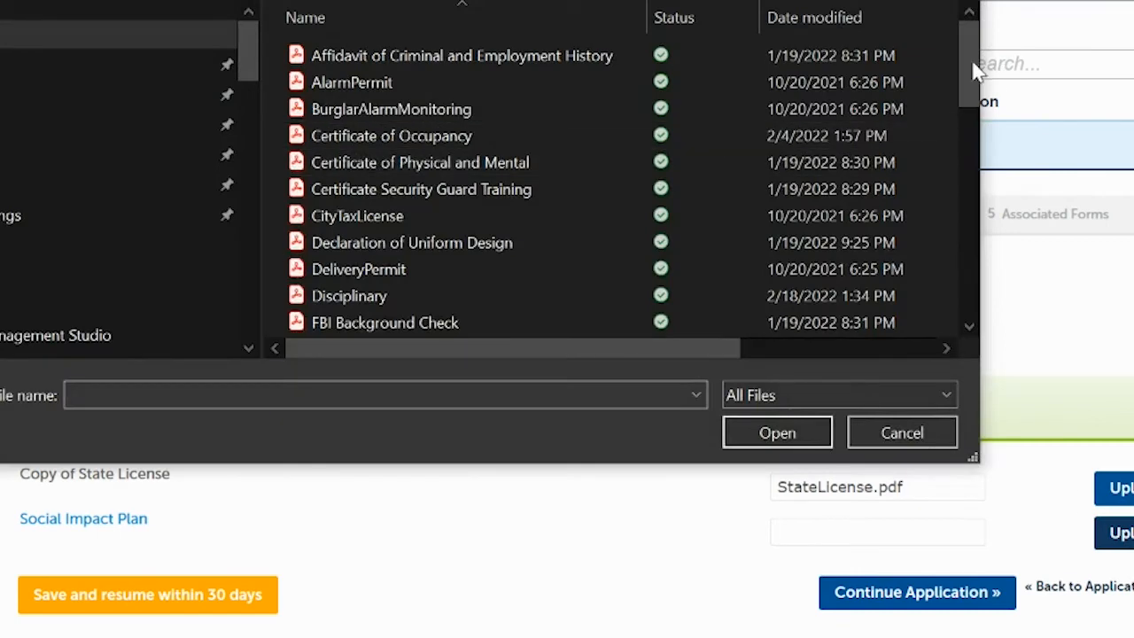
pyautogui.moveTo(966, 61); pyautogui.dragTo(999, 277)
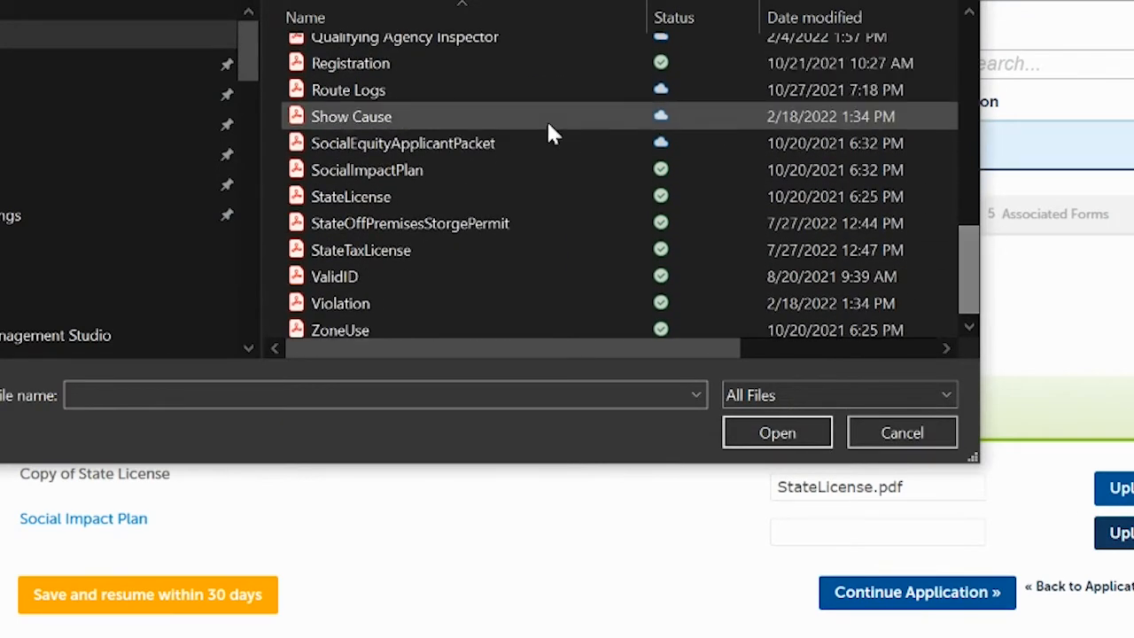
pyautogui.click(381, 176)
pyautogui.click(776, 434)
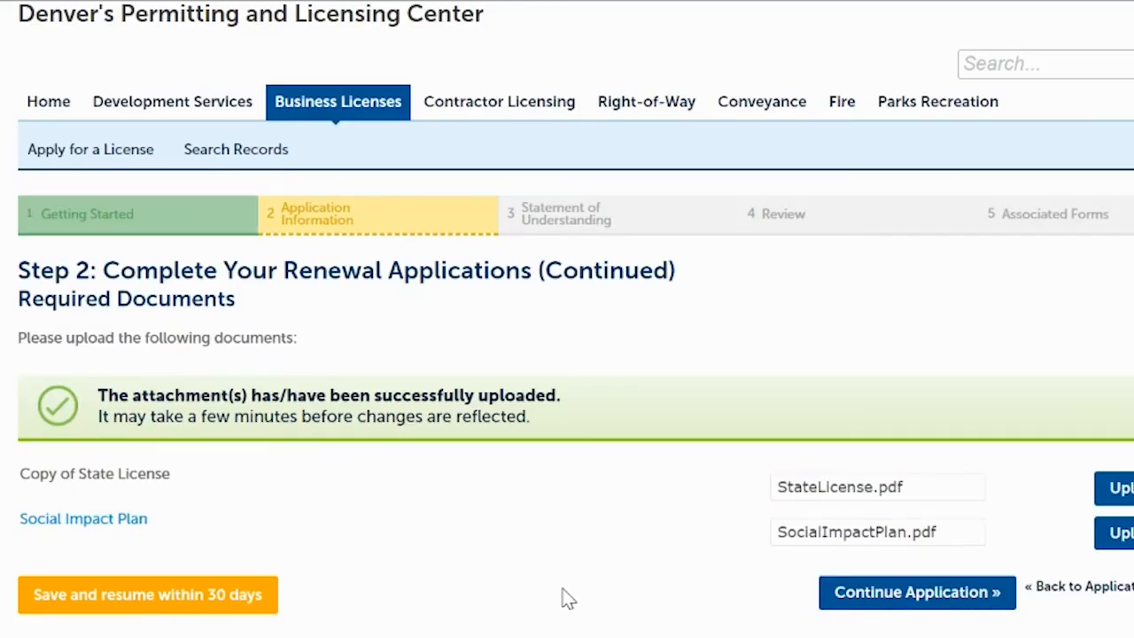
# - Open the Statement of Understanding and agree to the first four acknowledgement terms
pyautogui.click(884, 593)
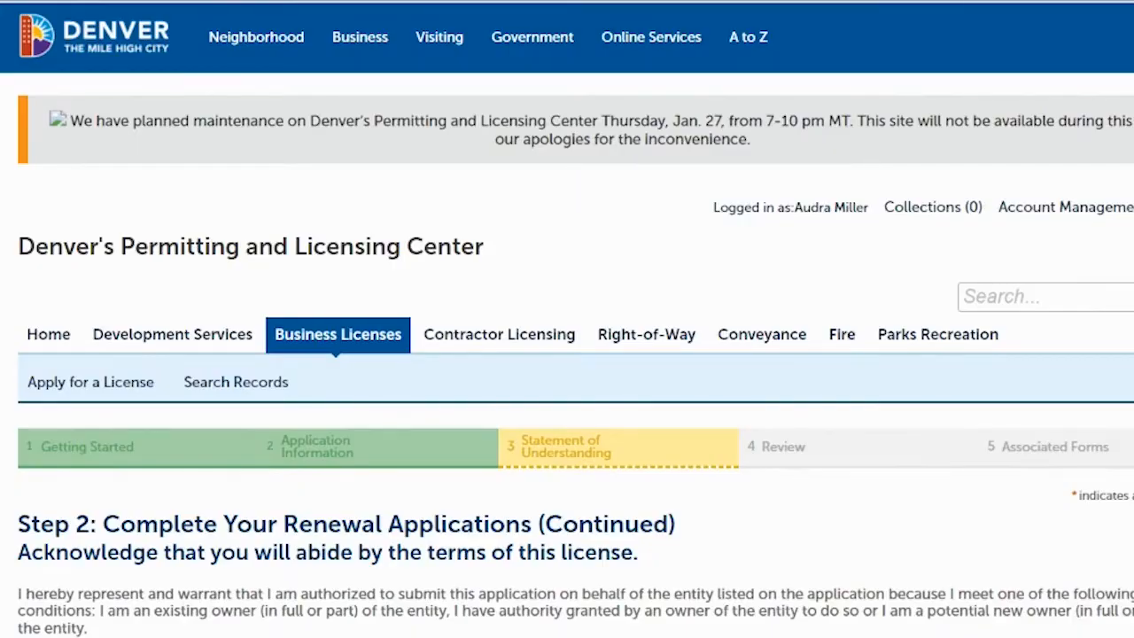
pyautogui.scroll(-6, 566, 354)
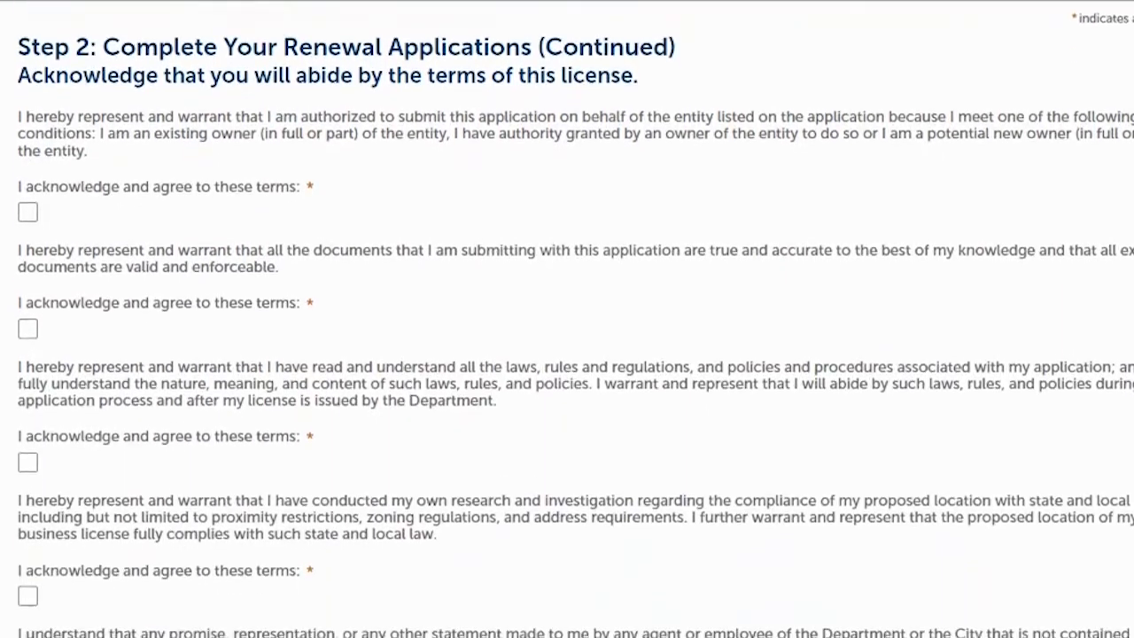
pyautogui.scroll(1, 567, 354)
pyautogui.scroll(-1, 567, 355)
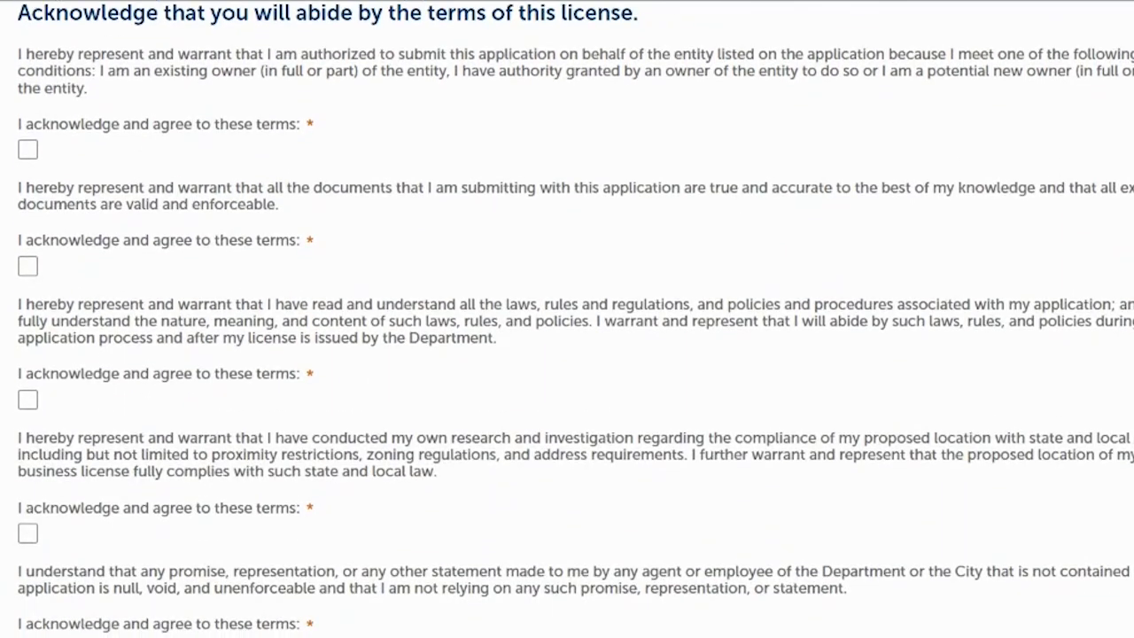
pyautogui.click(28, 151)
pyautogui.click(28, 268)
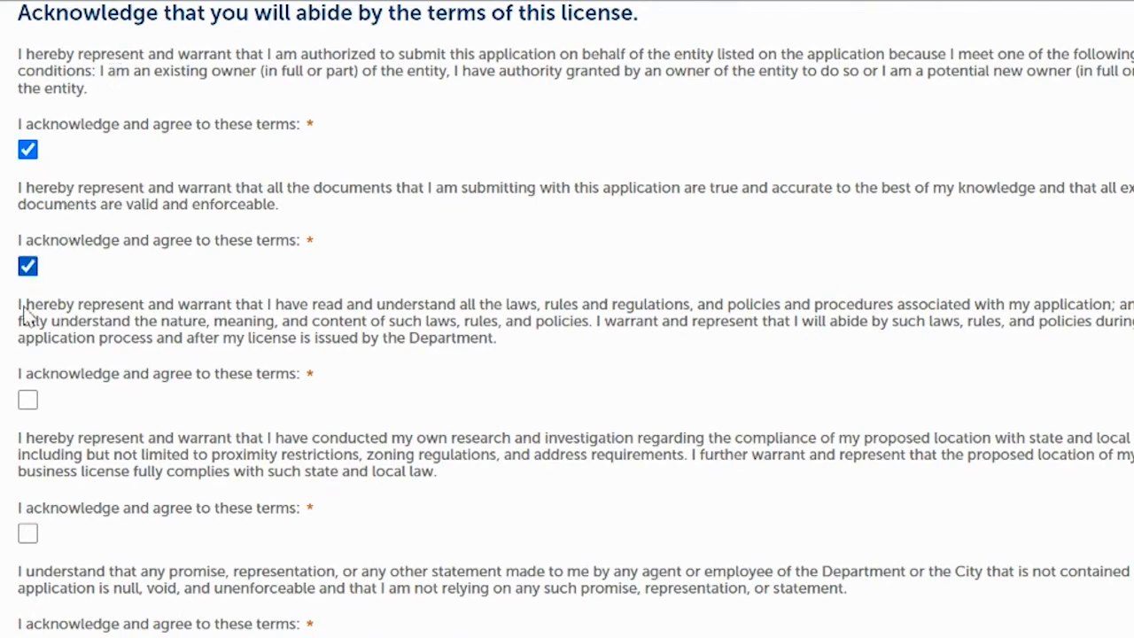
pyautogui.click(28, 403)
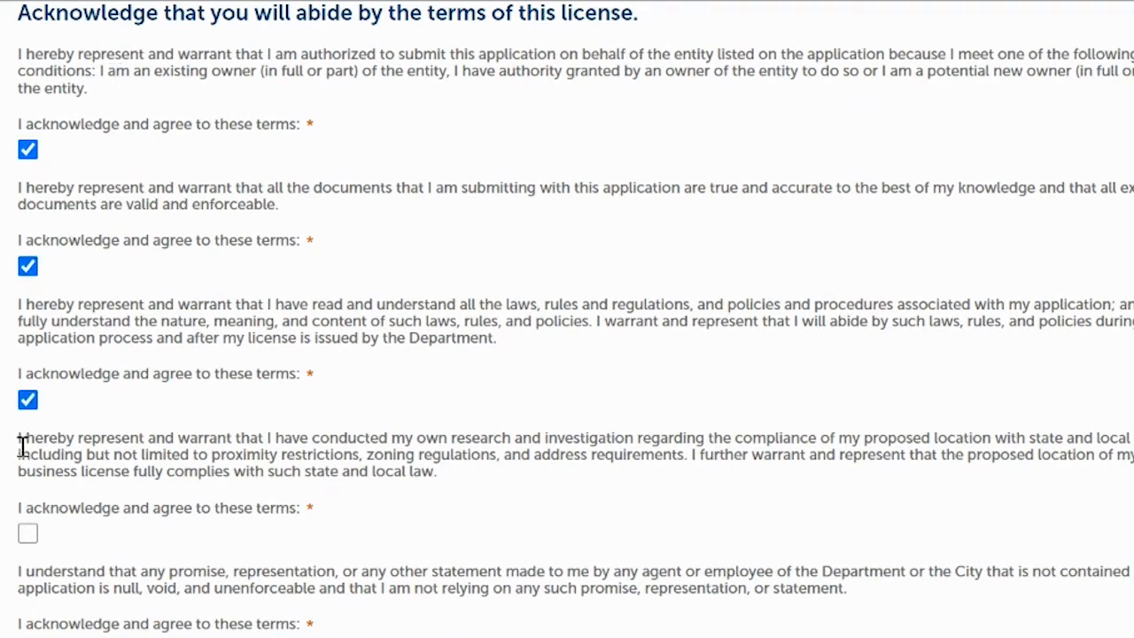
pyautogui.click(28, 536)
# - Agree to the remaining six acknowledgement terms further down the page
pyautogui.scroll(-7, 364, 286)
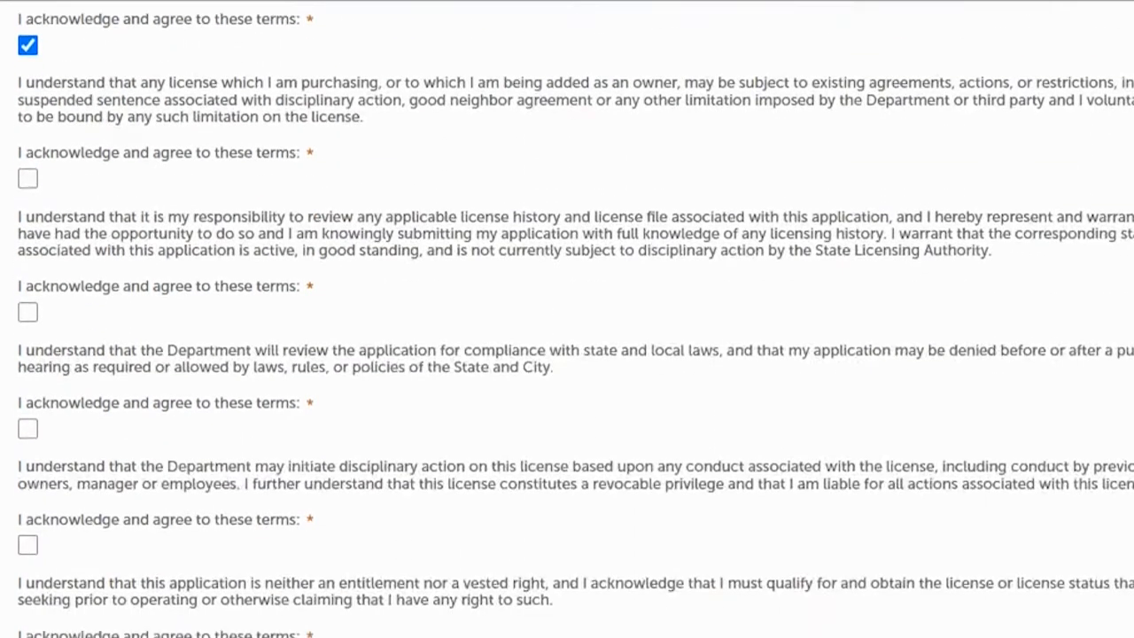
pyautogui.click(29, 117)
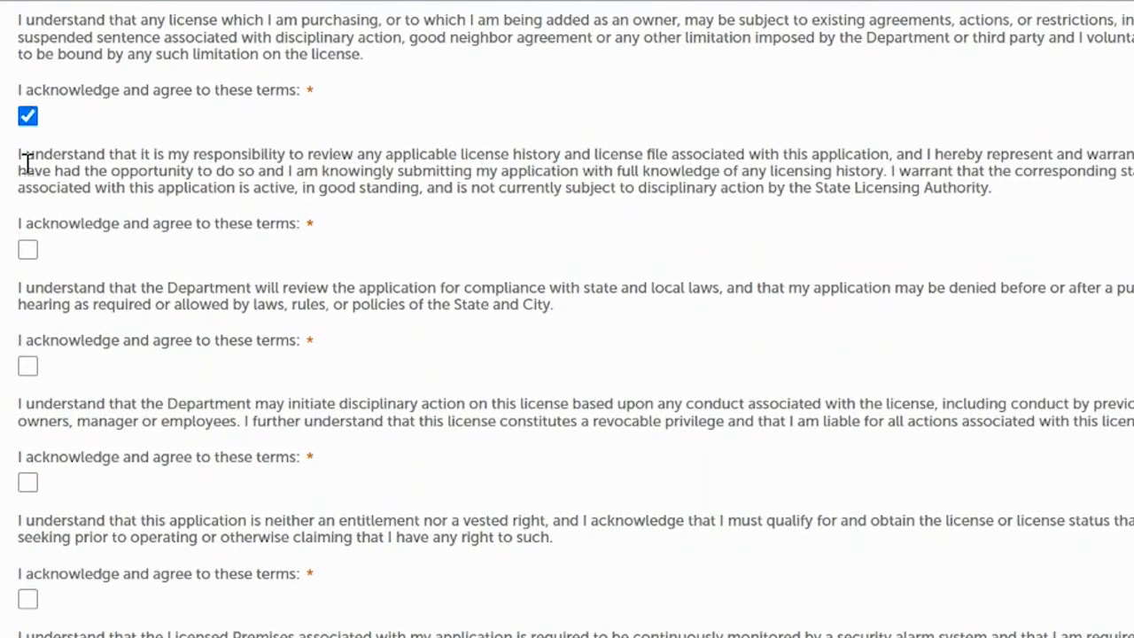
pyautogui.click(27, 251)
pyautogui.click(27, 366)
pyautogui.click(28, 482)
pyautogui.click(27, 599)
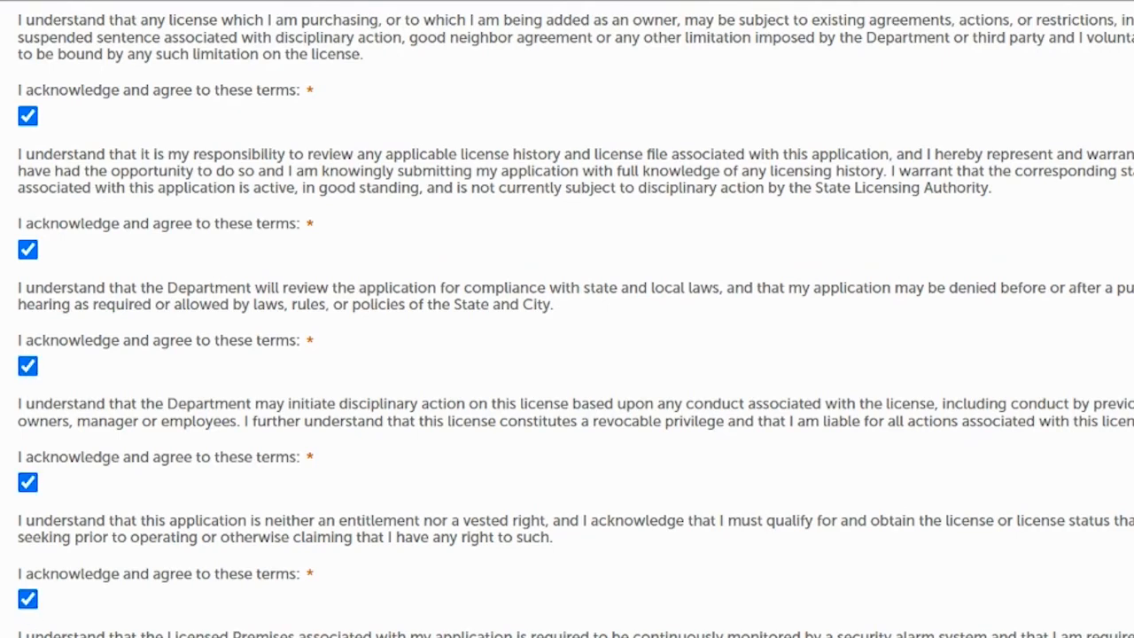
pyautogui.scroll(-4, 567, 319)
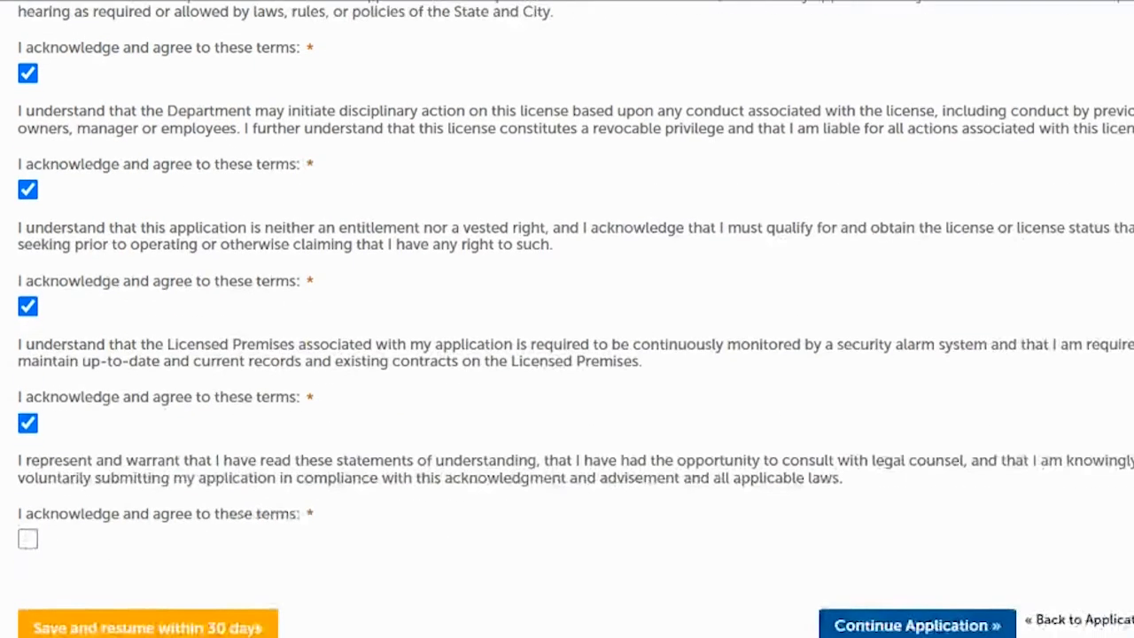
pyautogui.click(28, 483)
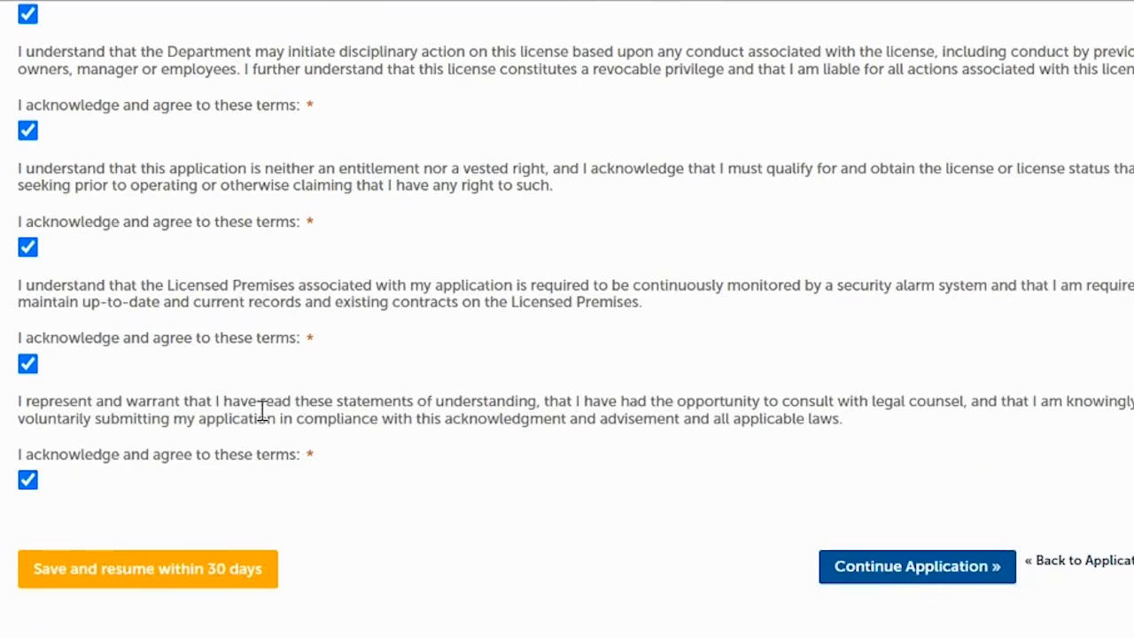
# - Review the renewal application, certify the Oath of Application dated 07/28/2022, and continue
pyautogui.click(893, 576)
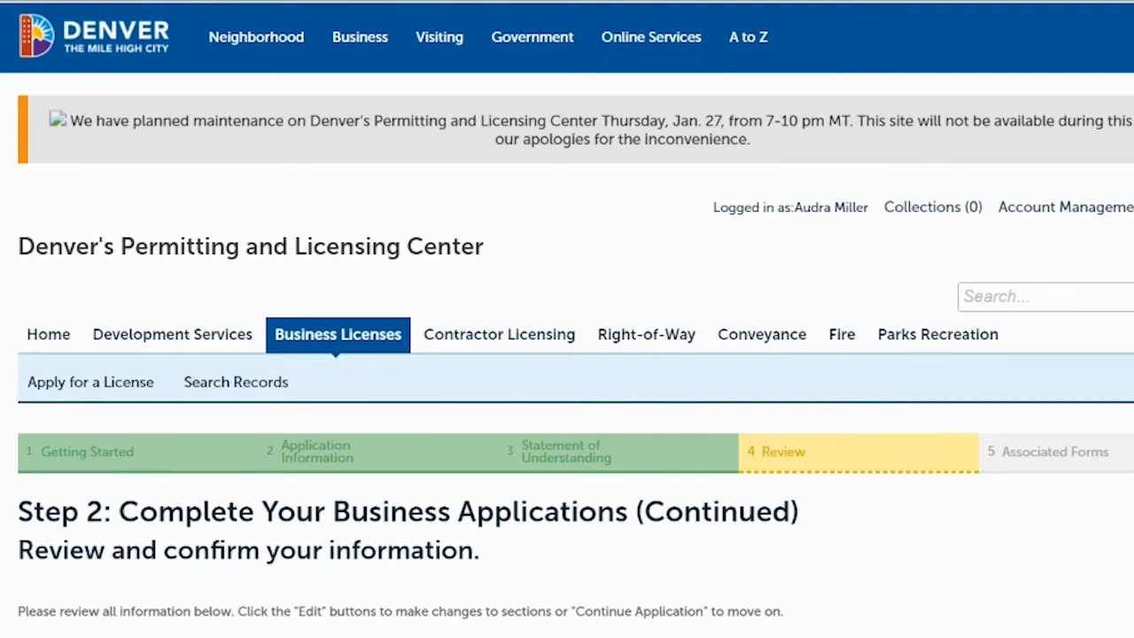
pyautogui.scroll(-5, 567, 355)
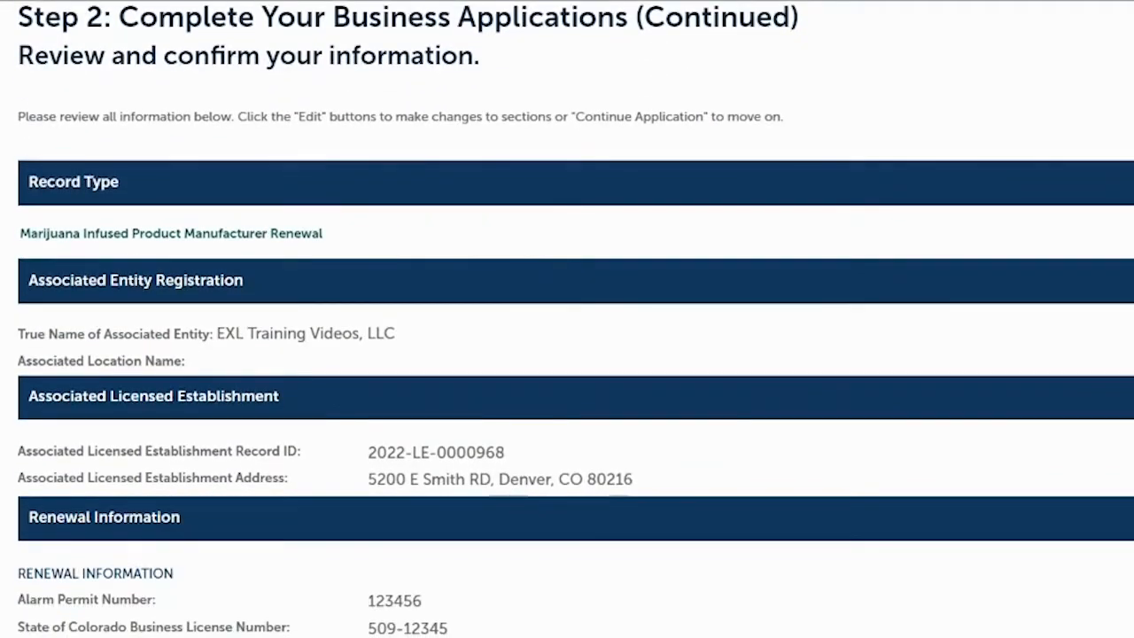
pyautogui.scroll(-4, 567, 354)
pyautogui.scroll(-2, 566, 354)
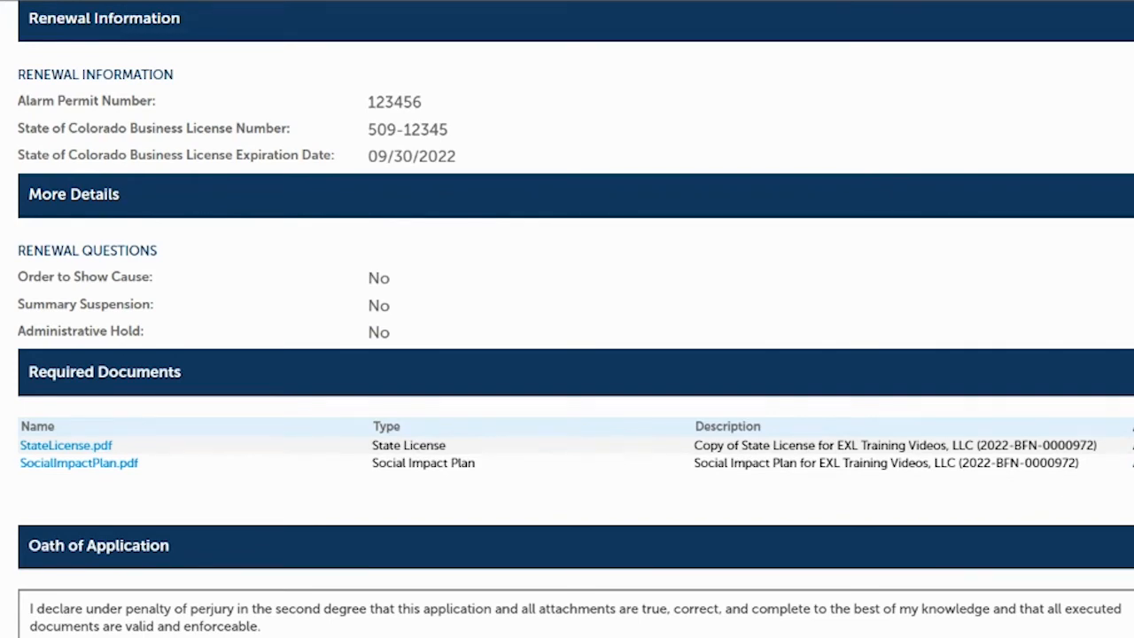
pyautogui.scroll(-4, 234, 366)
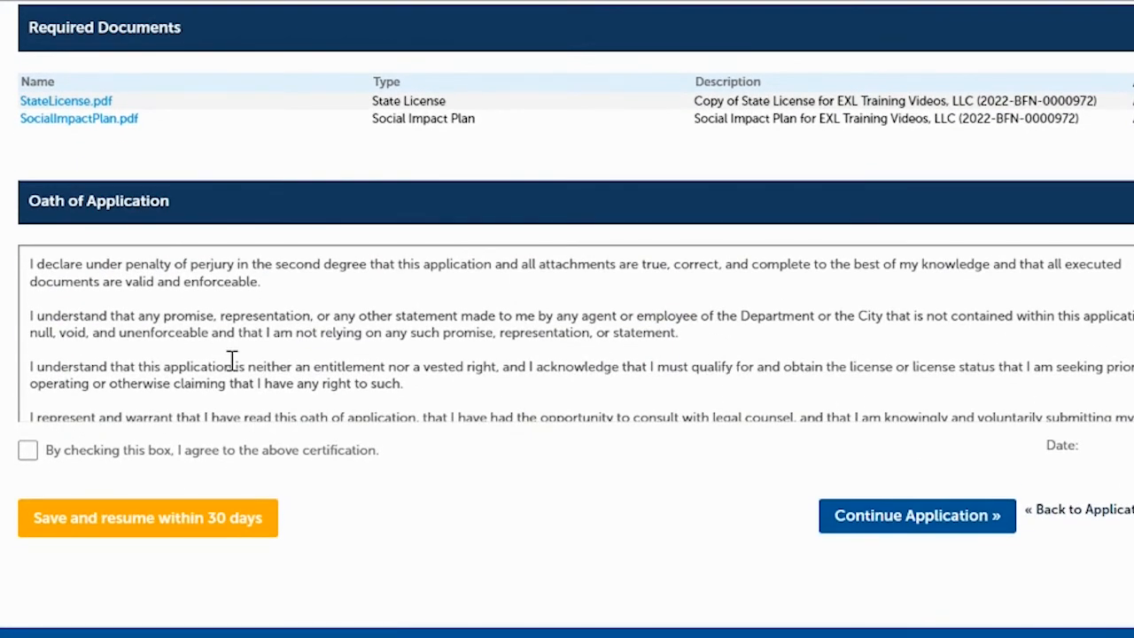
pyautogui.click(27, 458)
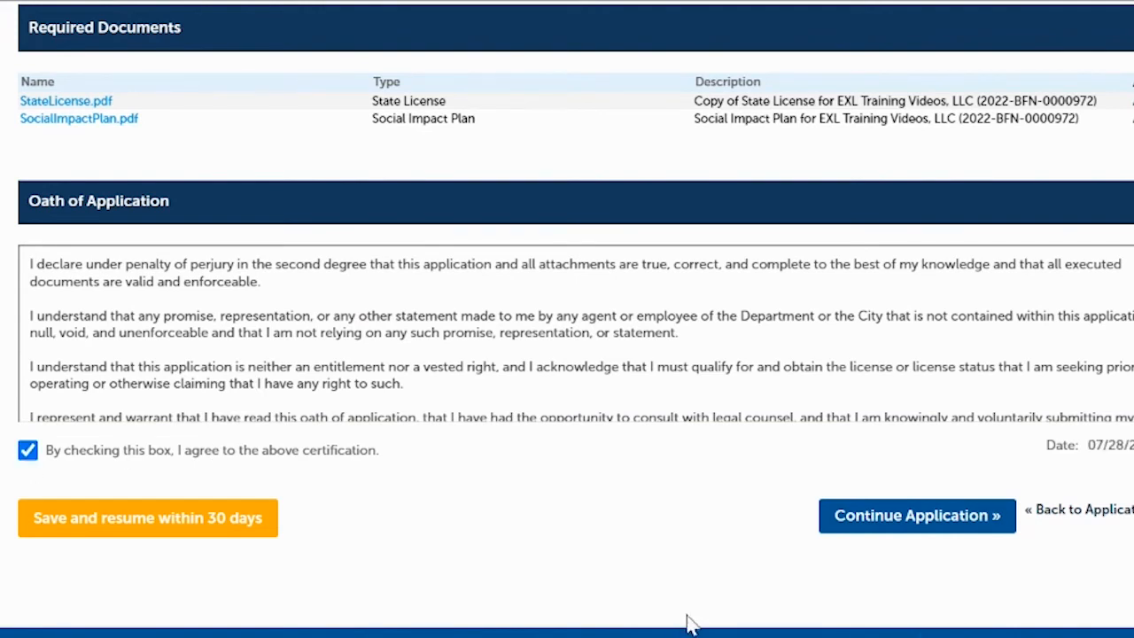
pyautogui.click(891, 522)
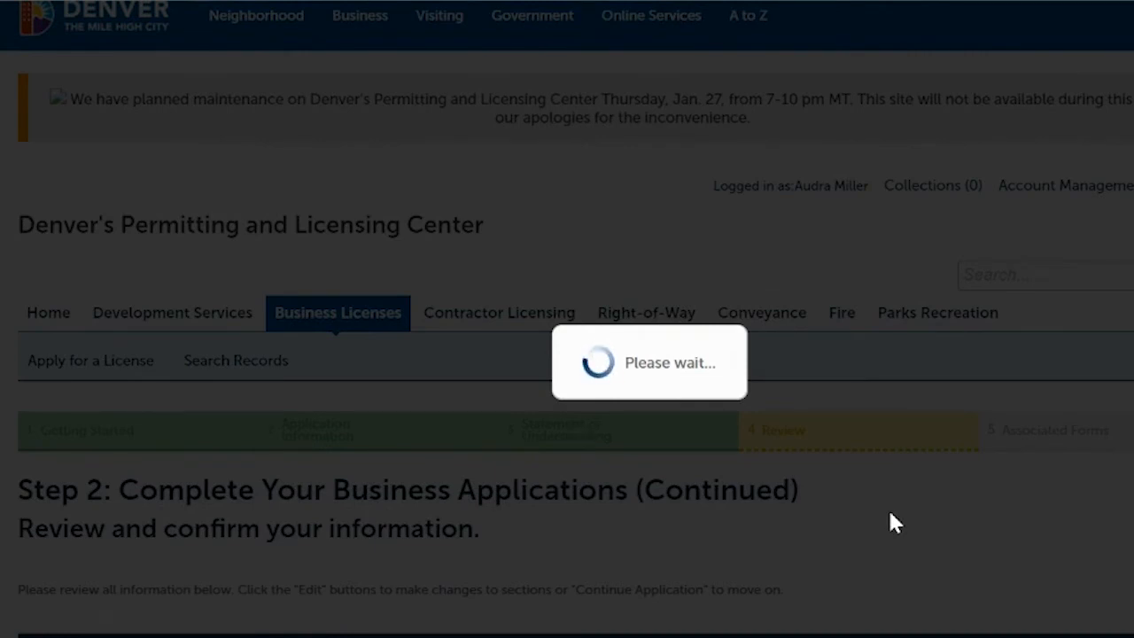
# - Submit the application package holding all seven added renewal applications
pyautogui.scroll(-7, 329, 280)
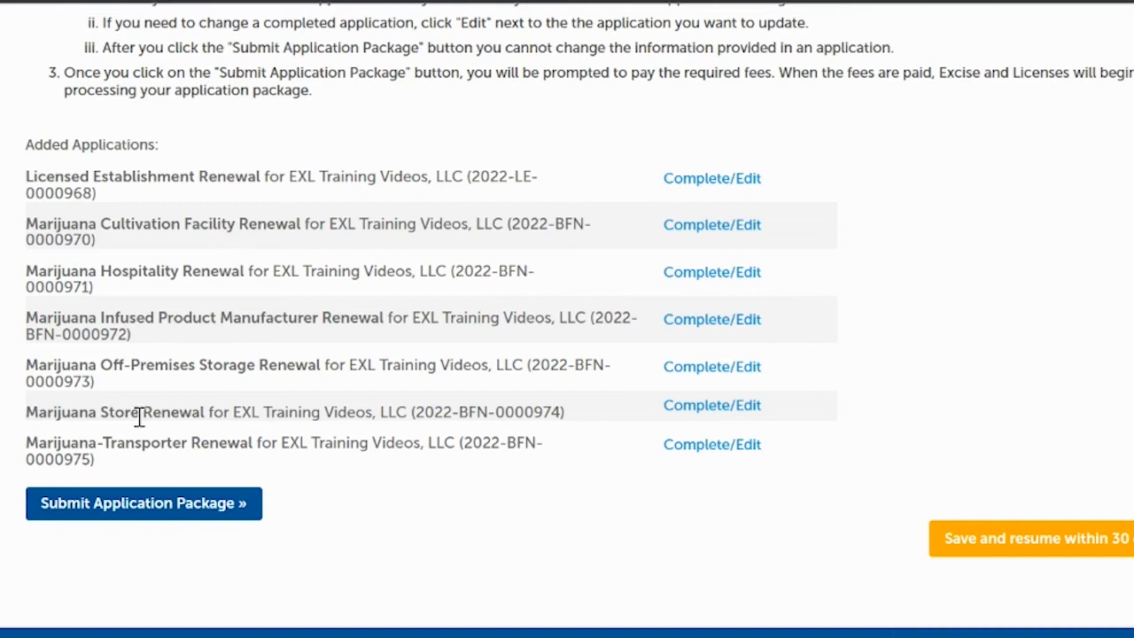
pyautogui.click(128, 503)
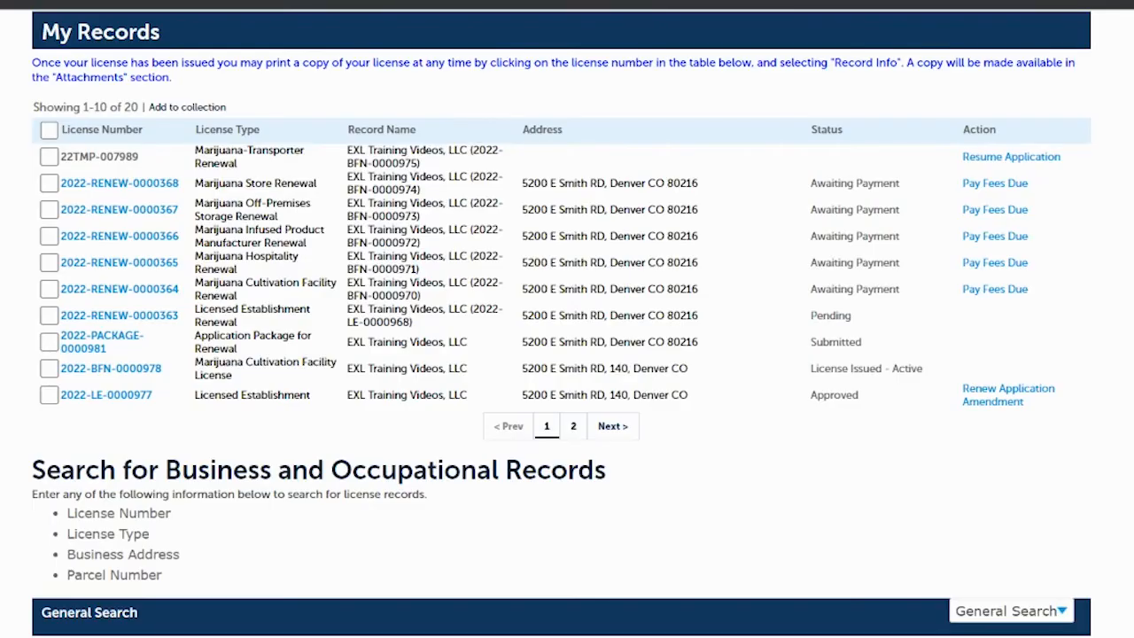
pyautogui.scroll(1, 561, 319)
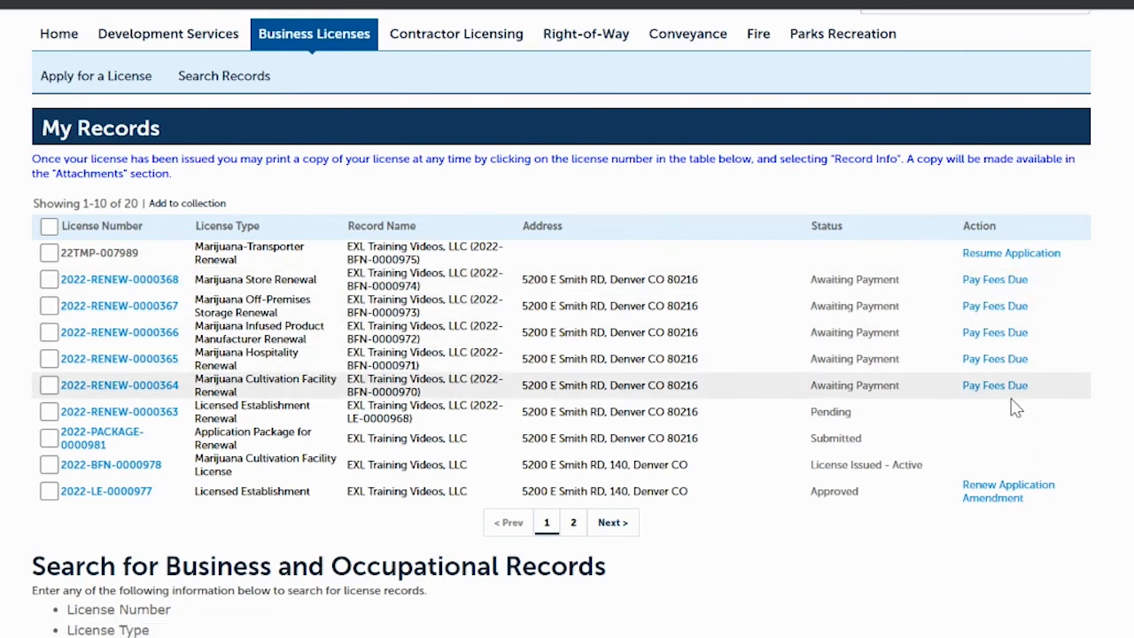
pyautogui.click(993, 280)
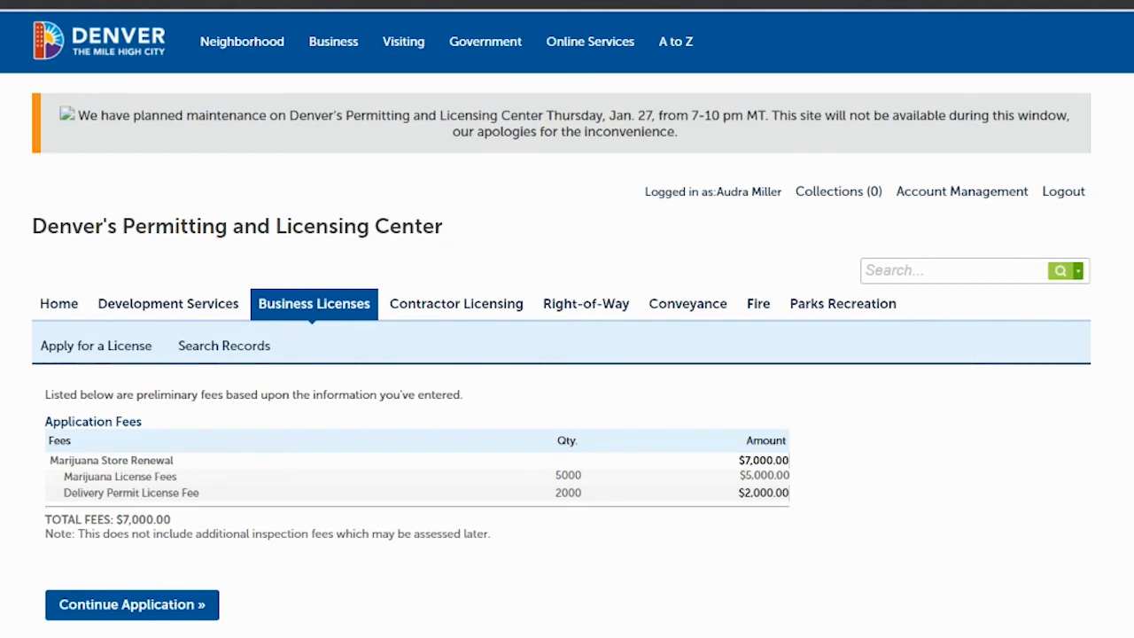
# - Review the $7,000.00 fee list, including the $2,000.00 Delivery Permit fee, and send it to the cart
pyautogui.scroll(-3, 567, 319)
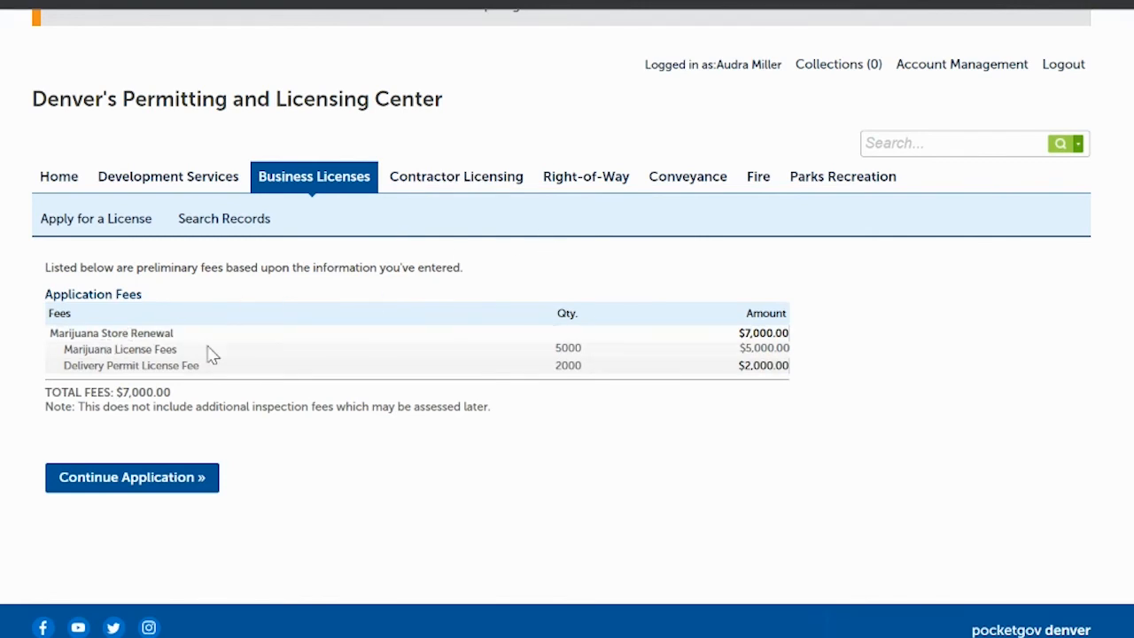
pyautogui.click(133, 480)
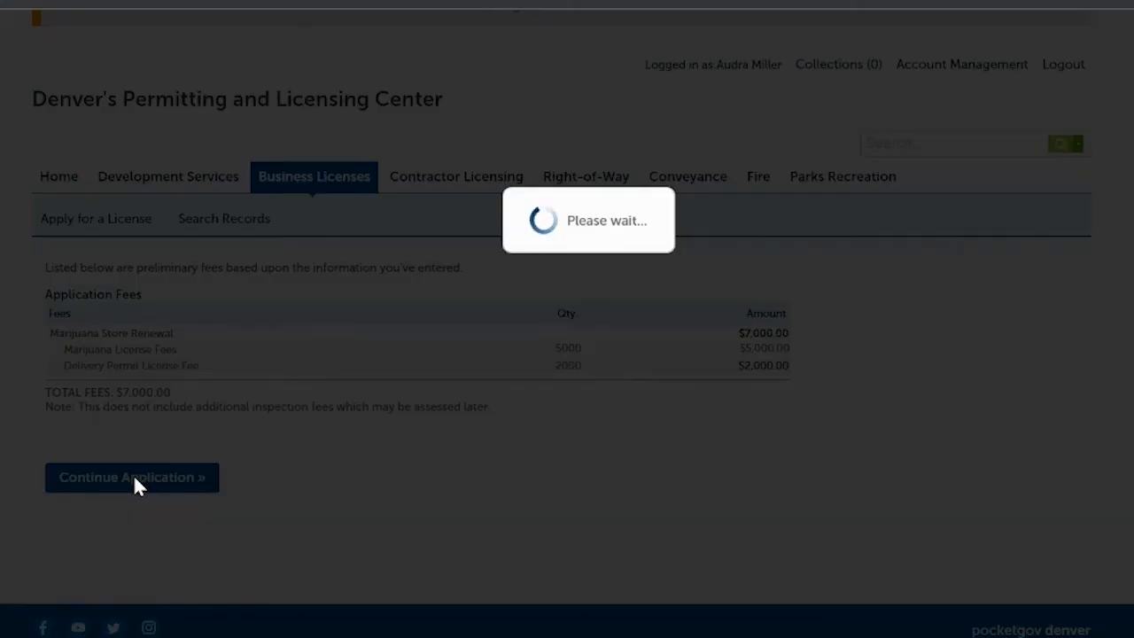
pyautogui.scroll(-5, 665, 322)
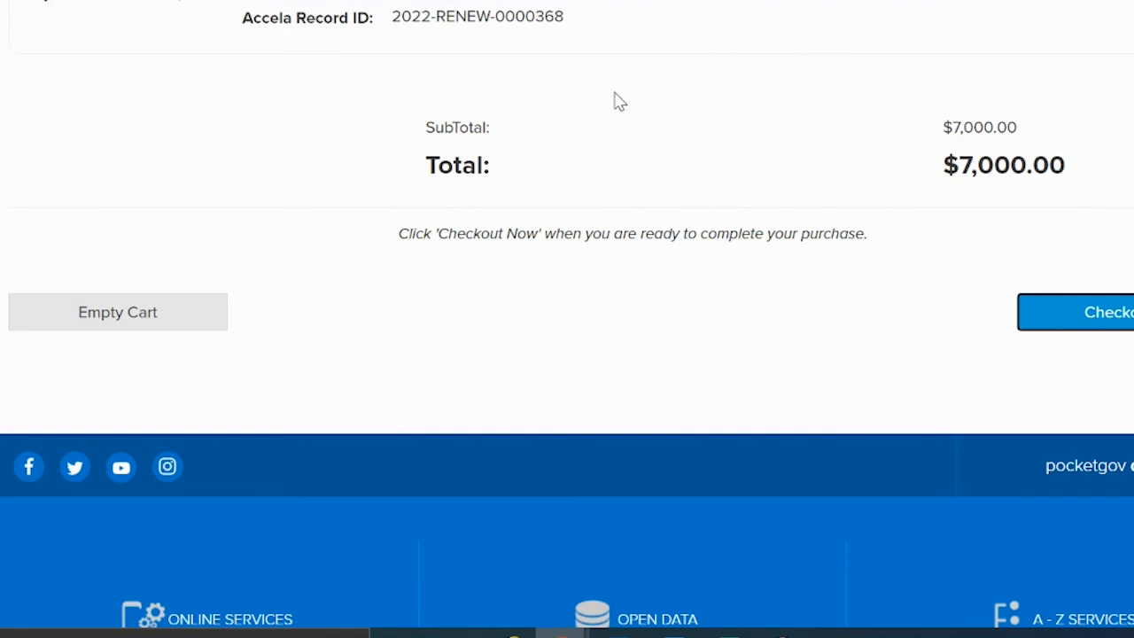
# - Check out the $7,000.00 cart and pay by Visa Card using the saved card details
pyautogui.click(1127, 320)
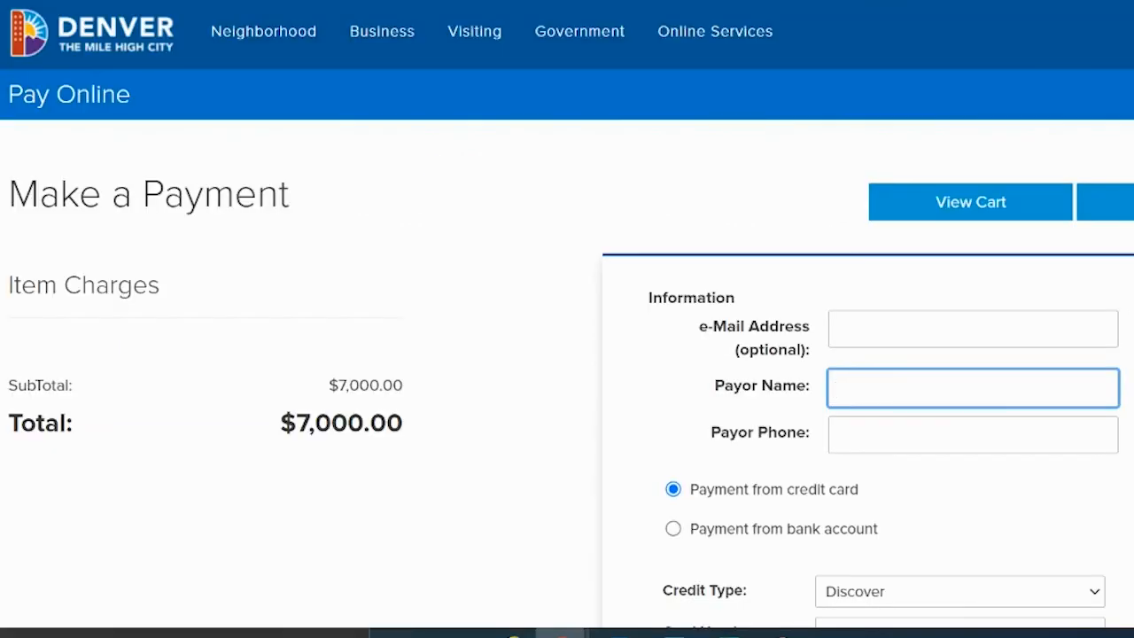
pyautogui.scroll(-3, 567, 354)
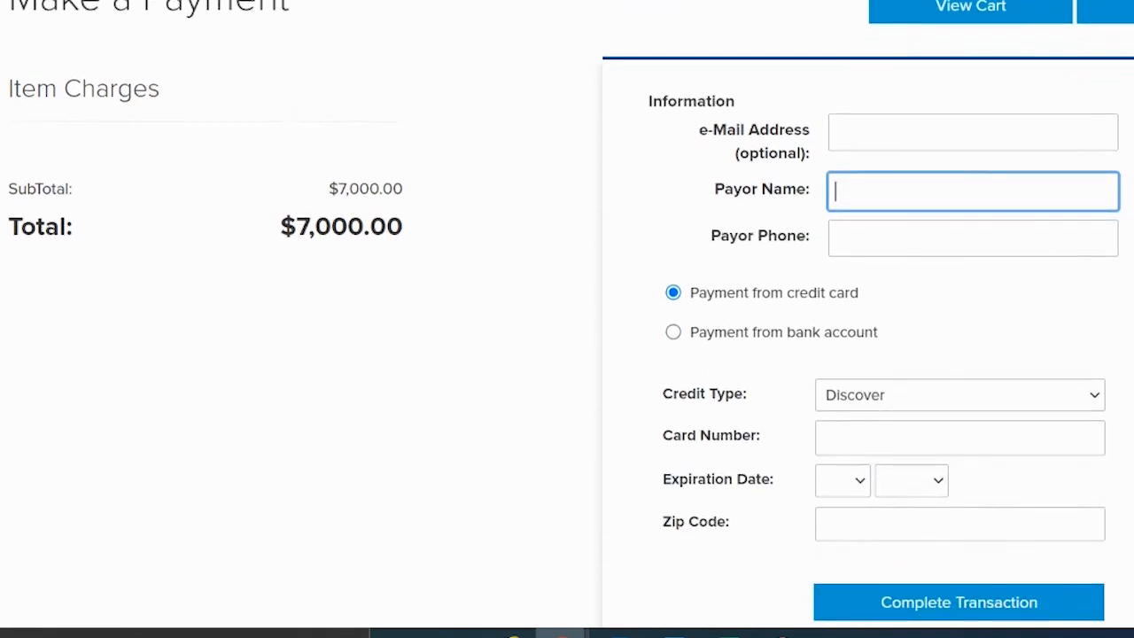
pyautogui.scroll(-1, 854, 241)
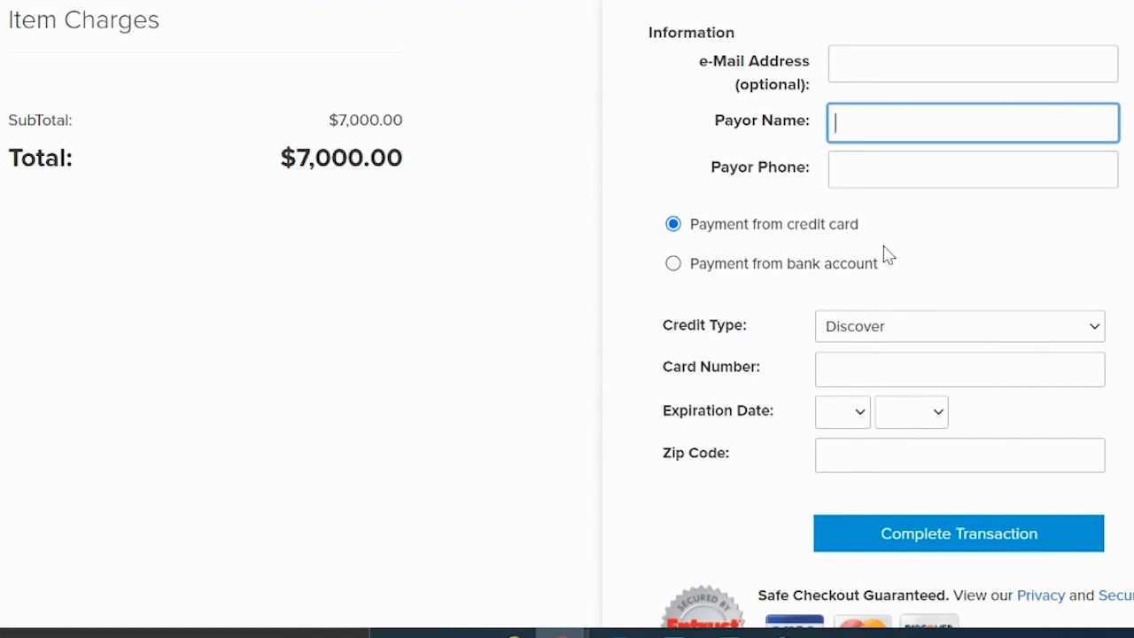
pyautogui.click(914, 333)
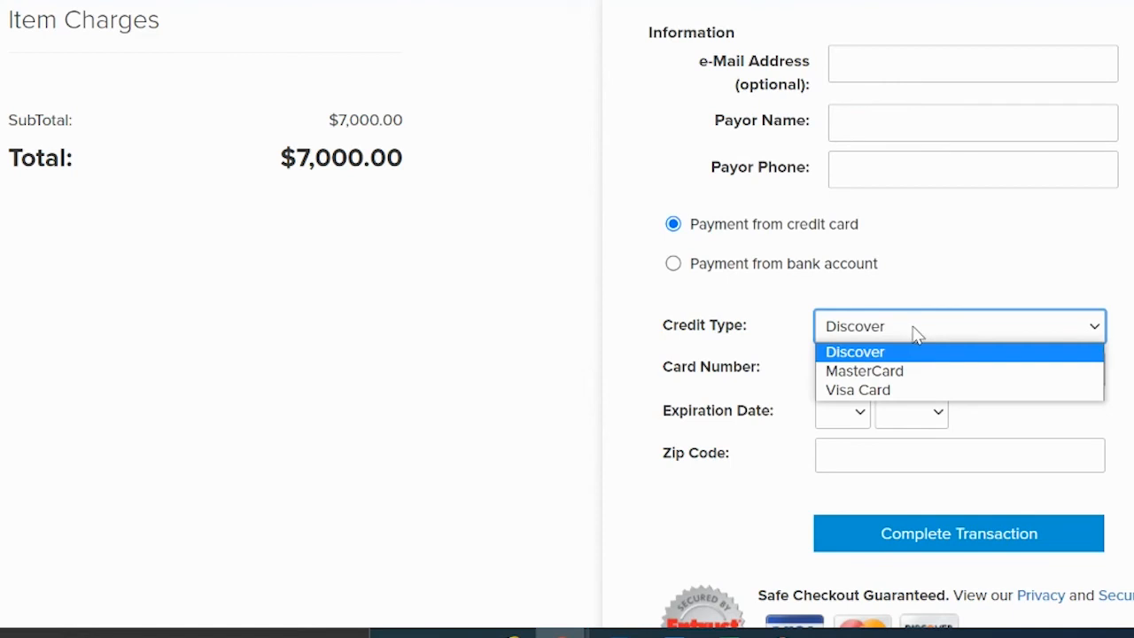
pyautogui.click(882, 390)
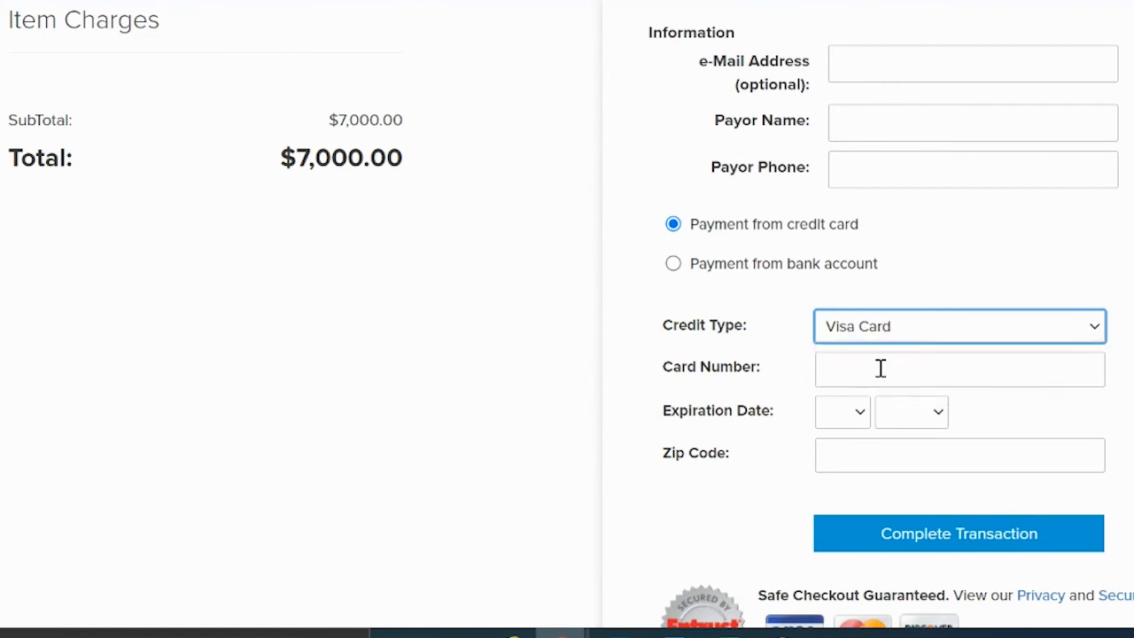
pyautogui.click(881, 367)
pyautogui.click(992, 428)
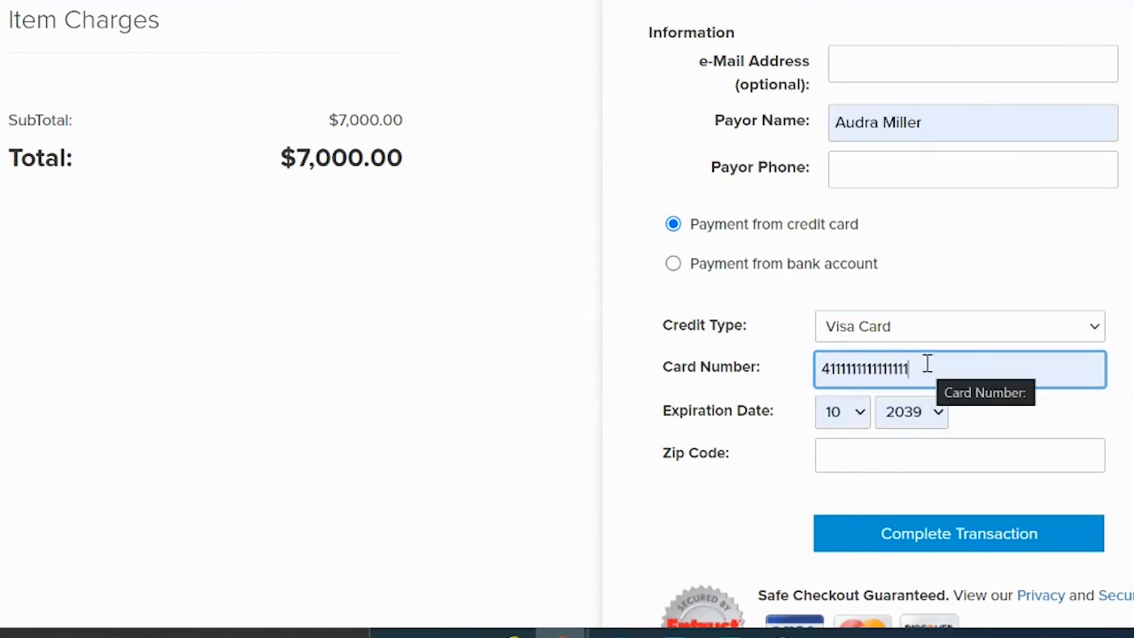
# - Fill in the billing zip code and the payer's contact details, then complete the transaction
pyautogui.click(856, 460)
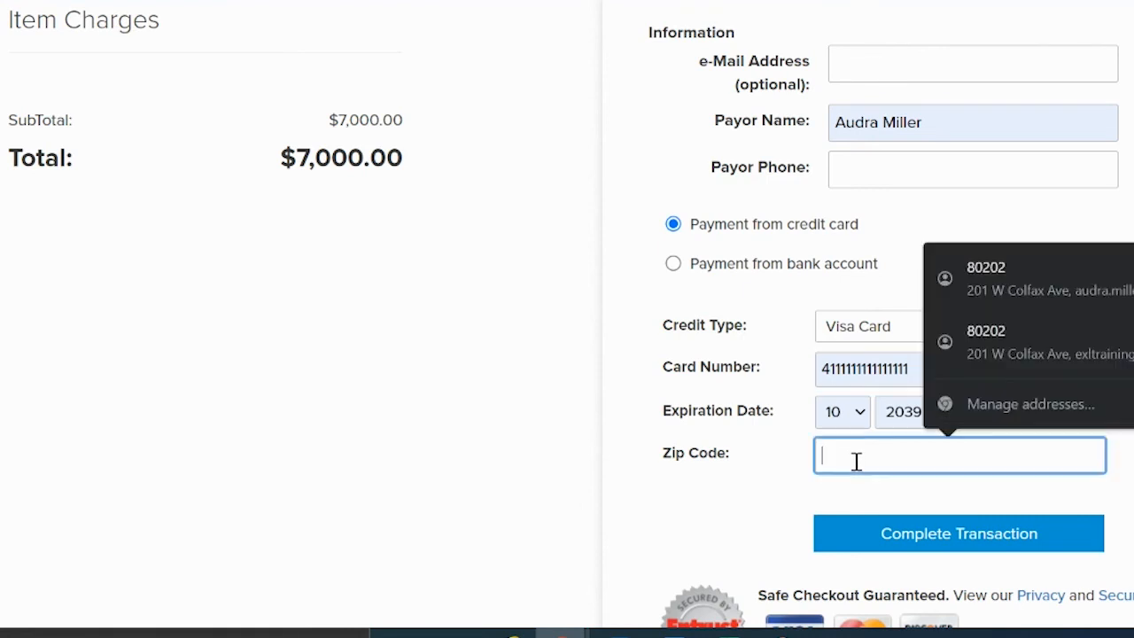
pyautogui.write('80202')
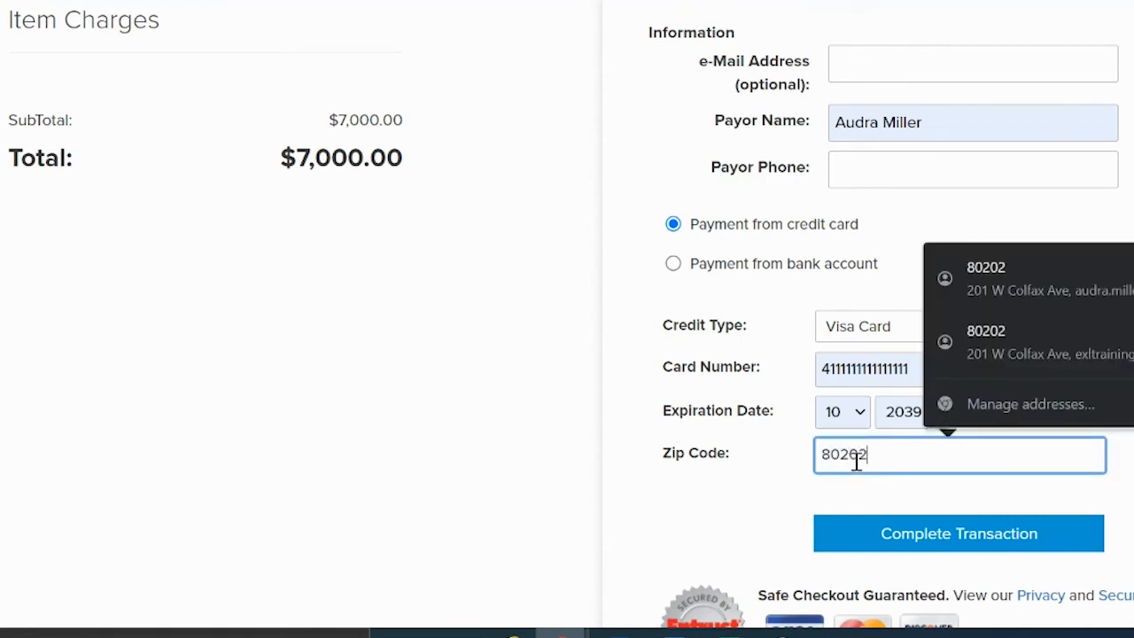
pyautogui.click(744, 496)
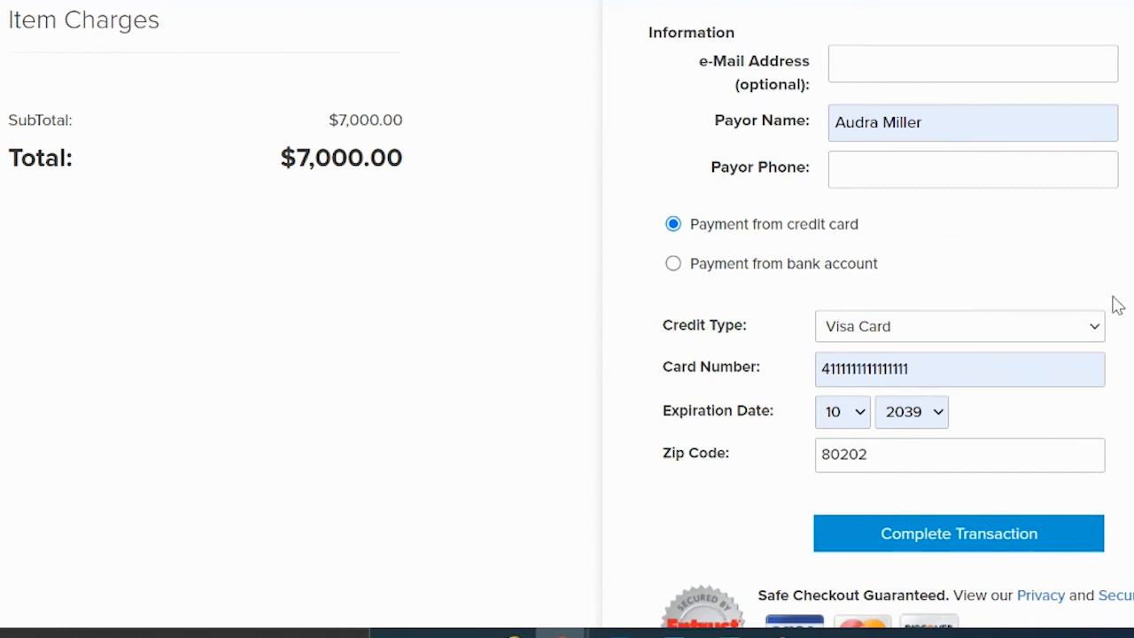
pyautogui.click(904, 57)
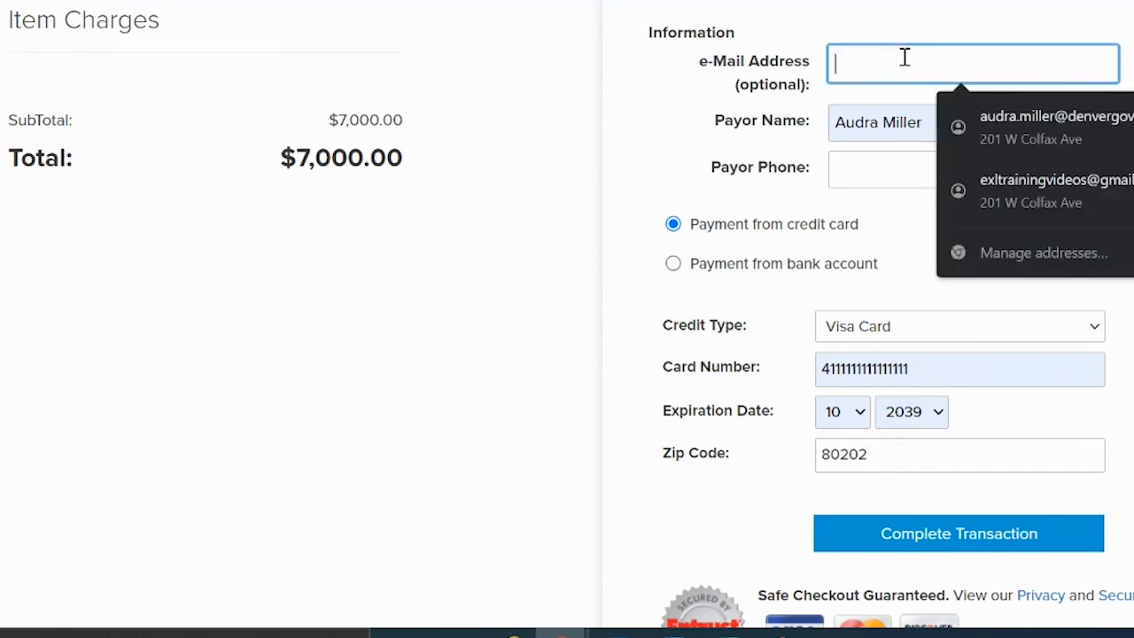
pyautogui.click(994, 129)
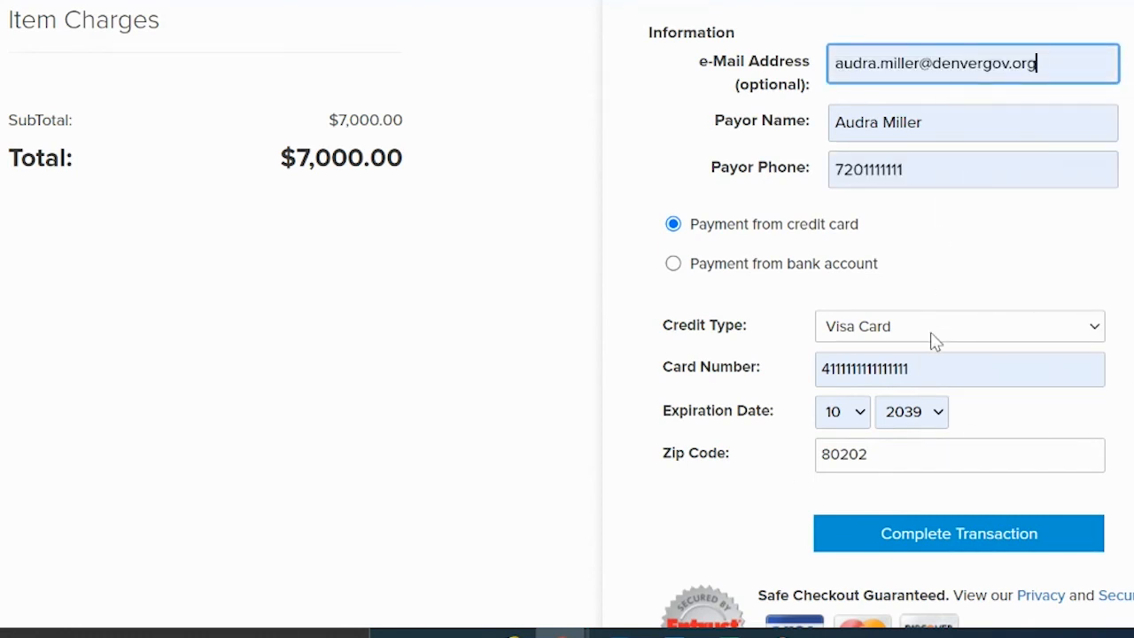
pyautogui.click(946, 540)
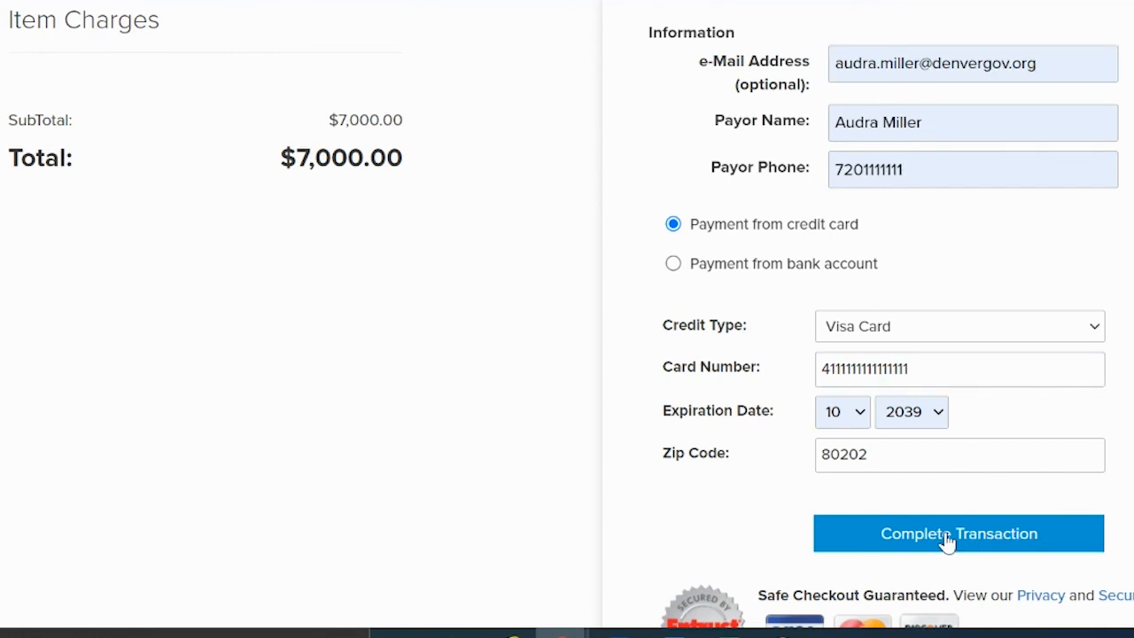
pyautogui.click(946, 541)
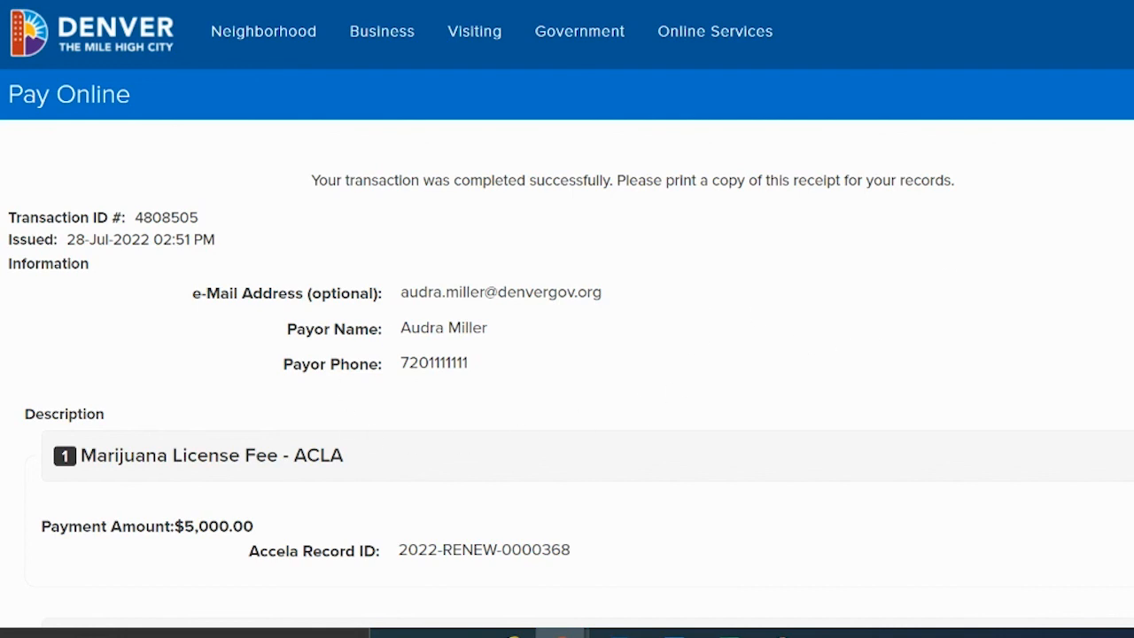
pyautogui.scroll(-7, 567, 318)
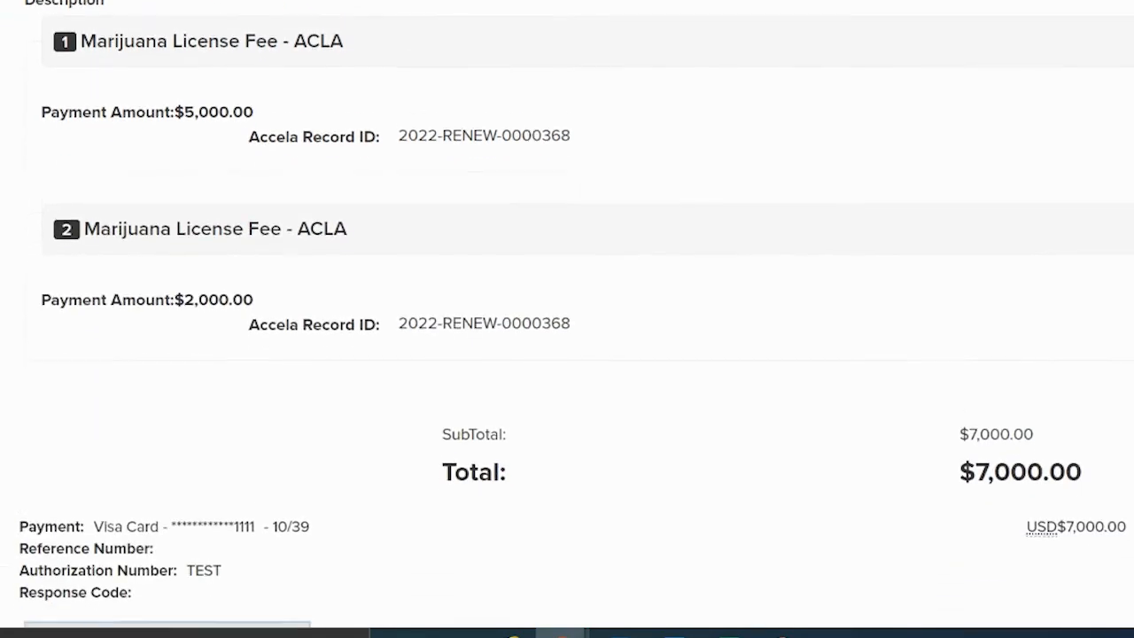
pyautogui.scroll(7, 567, 319)
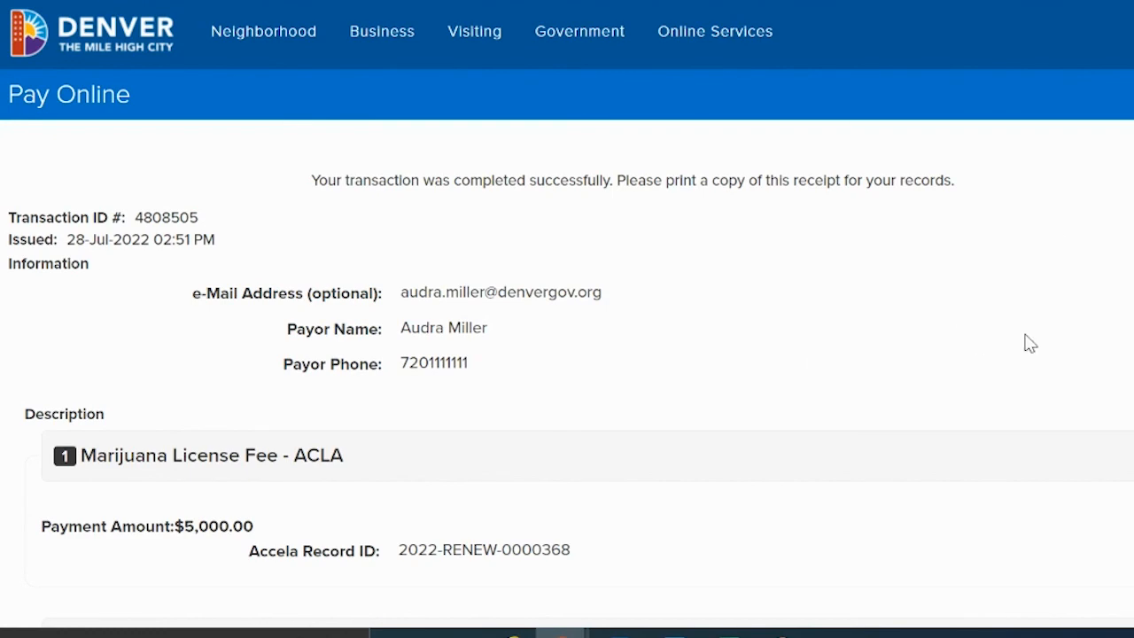
pyautogui.scroll(-7, 567, 319)
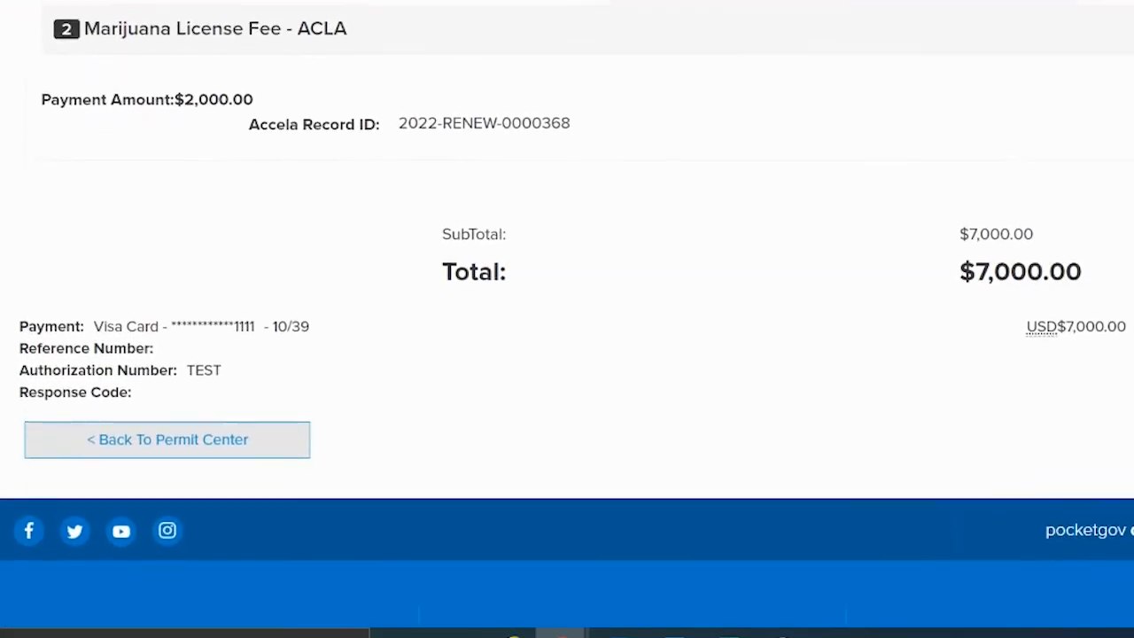